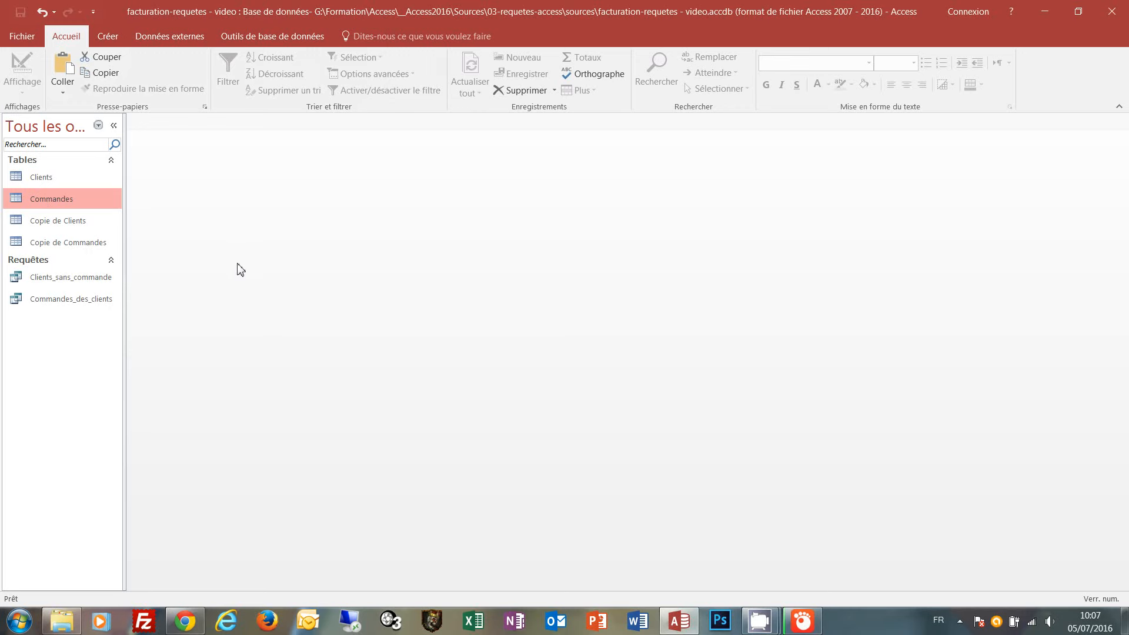
Step: Review the Clients and Commandes tables, including the first client's linked orders, and close both tables
left_click(37, 180)
double_click(38, 181)
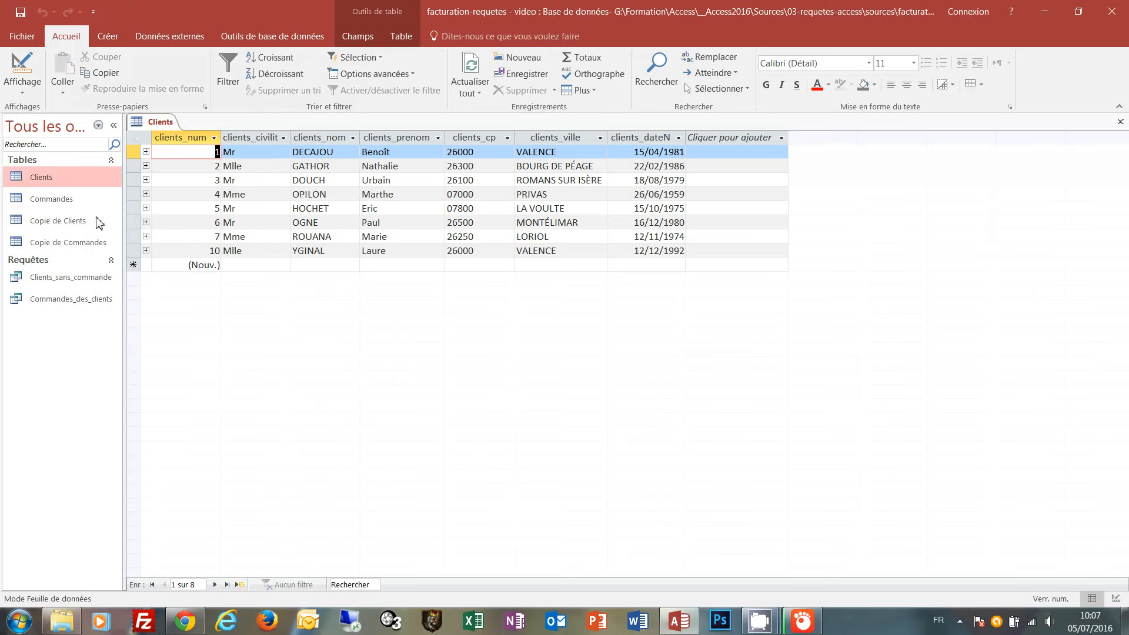
double_click(50, 200)
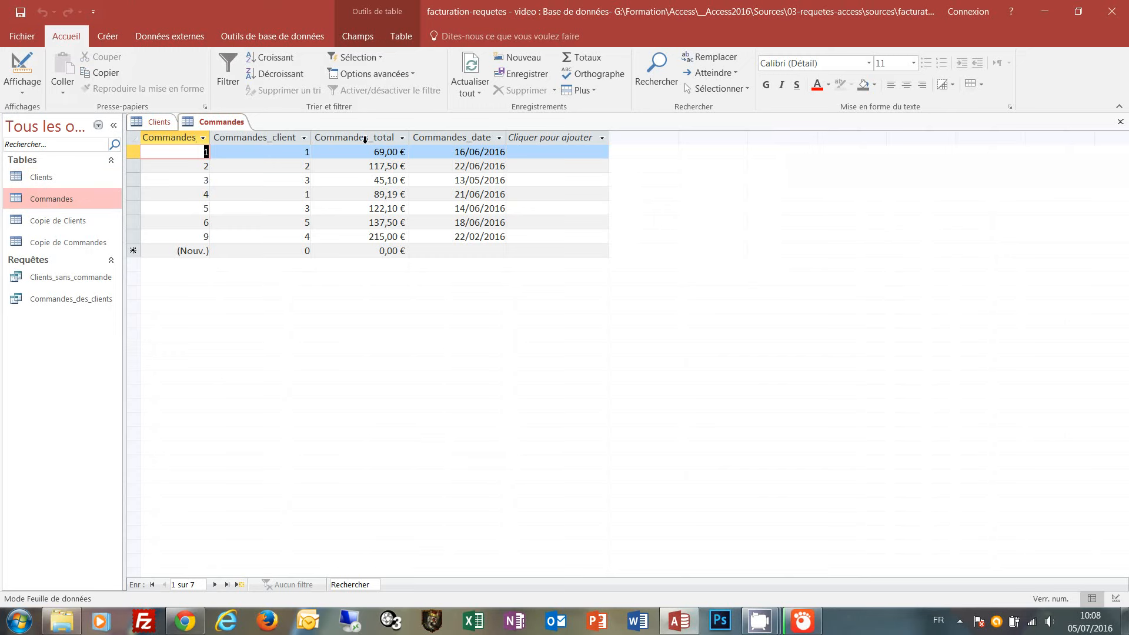
left_click(162, 125)
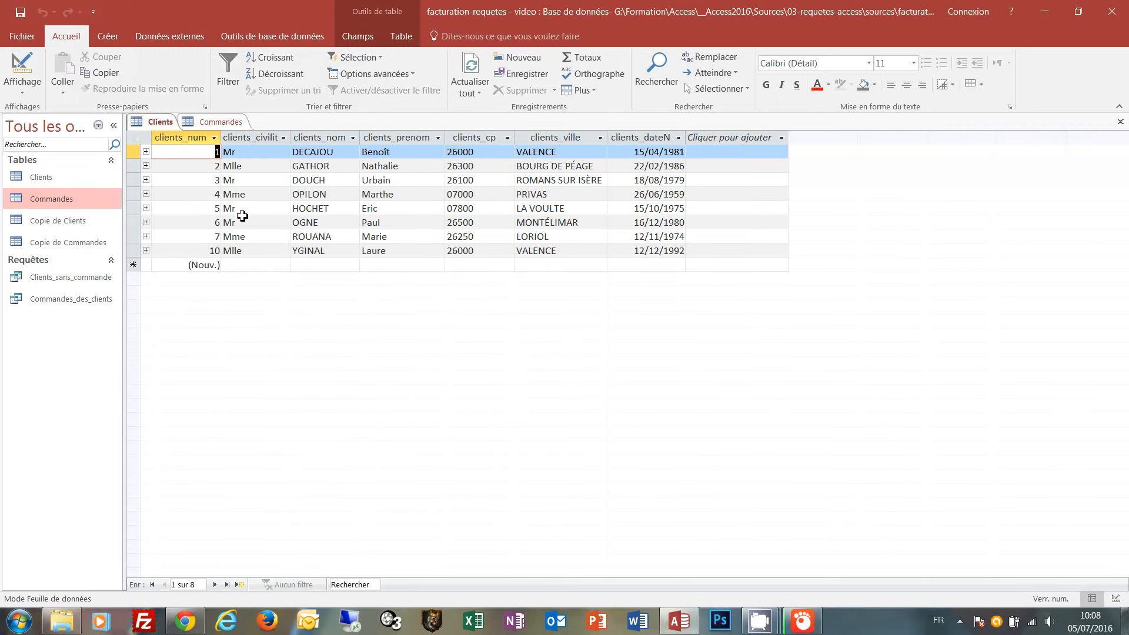
left_click(146, 152)
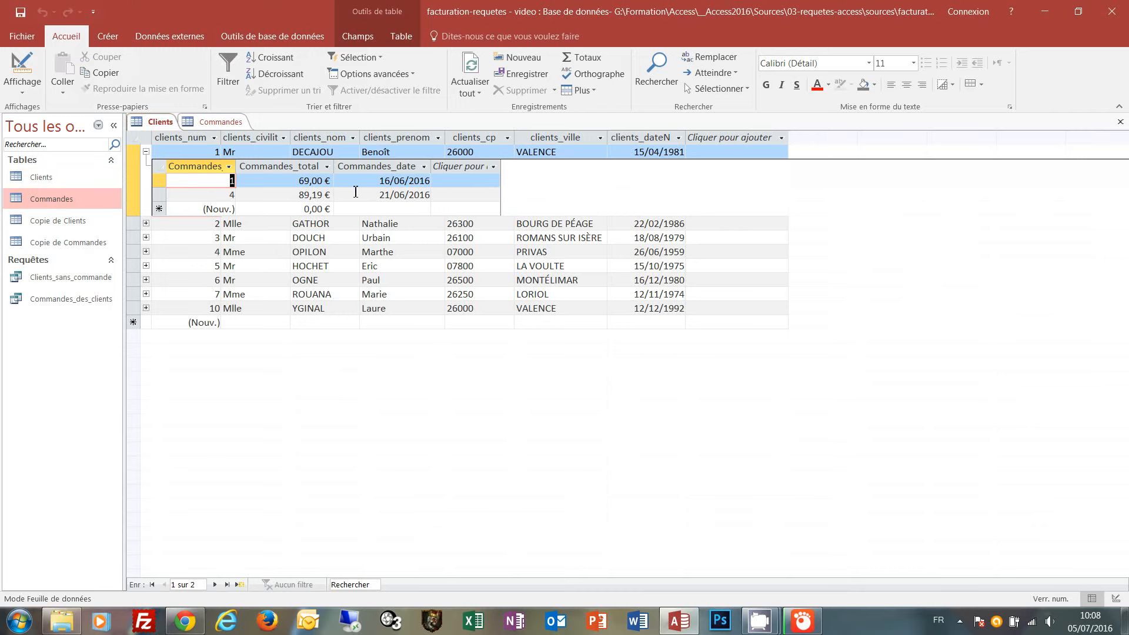
left_click(1121, 124)
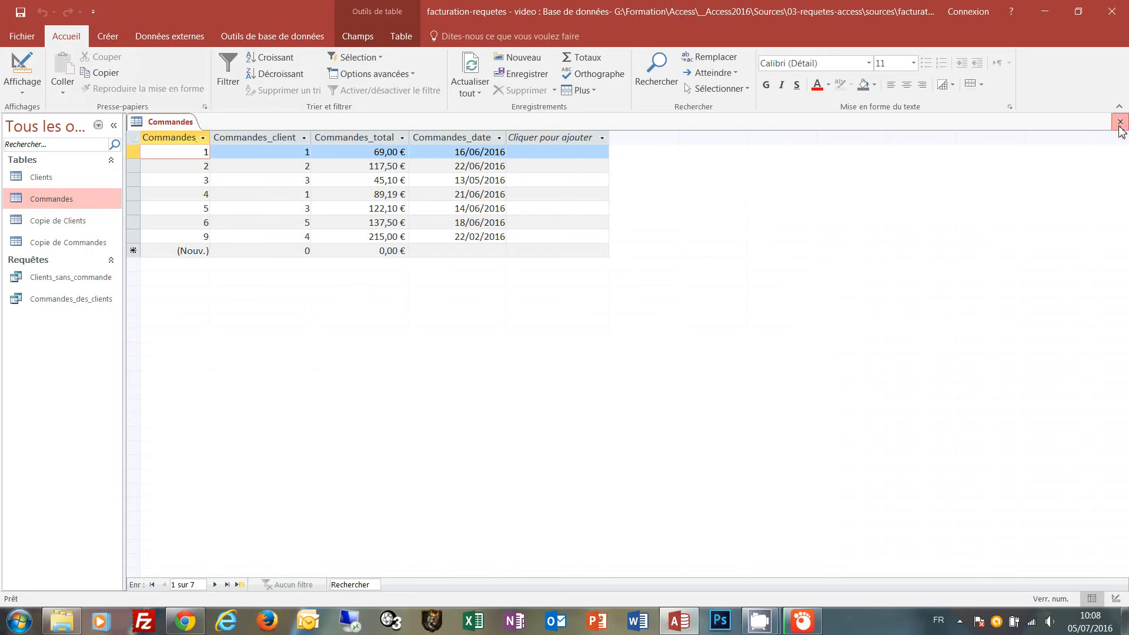
left_click(1120, 122)
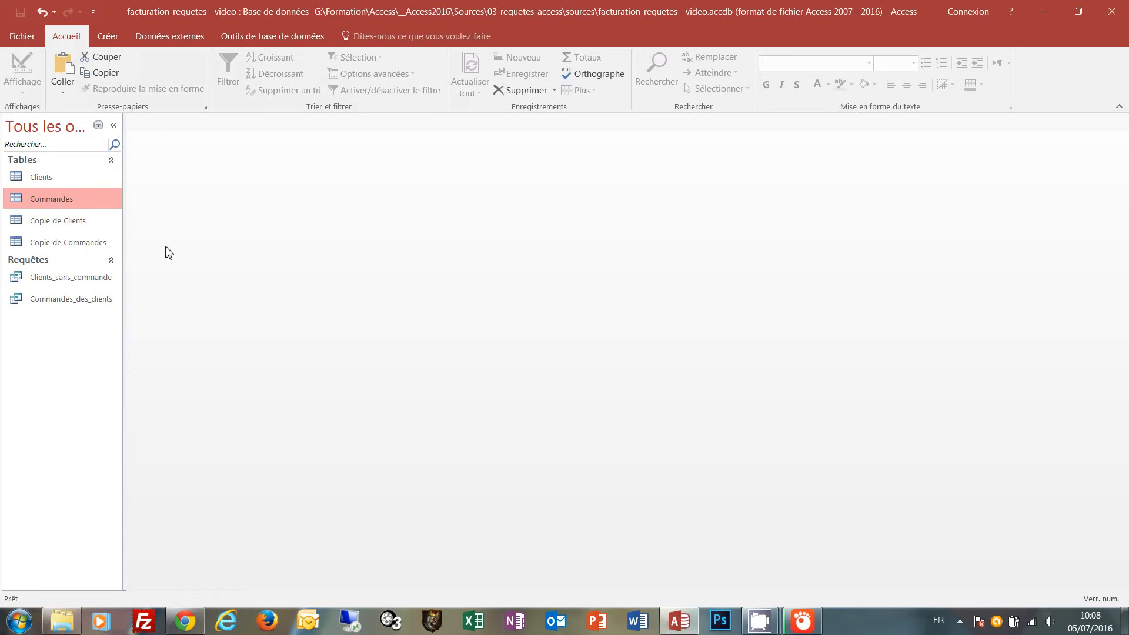
Step: Create a new query in design view based on the Copie de Commandes table
left_click(108, 41)
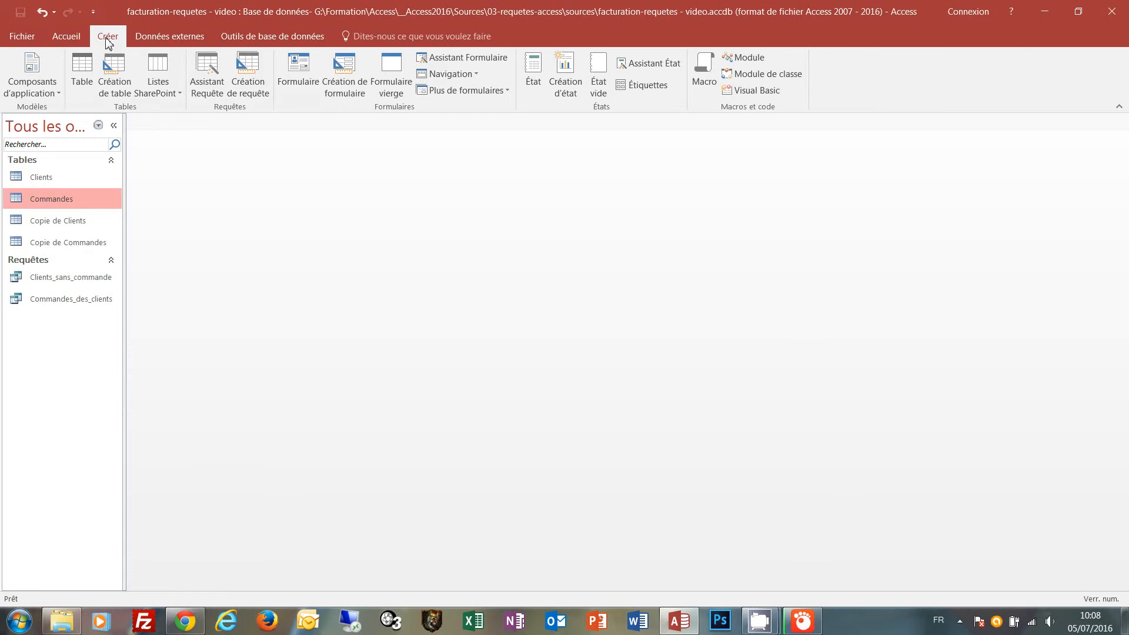
left_click(252, 75)
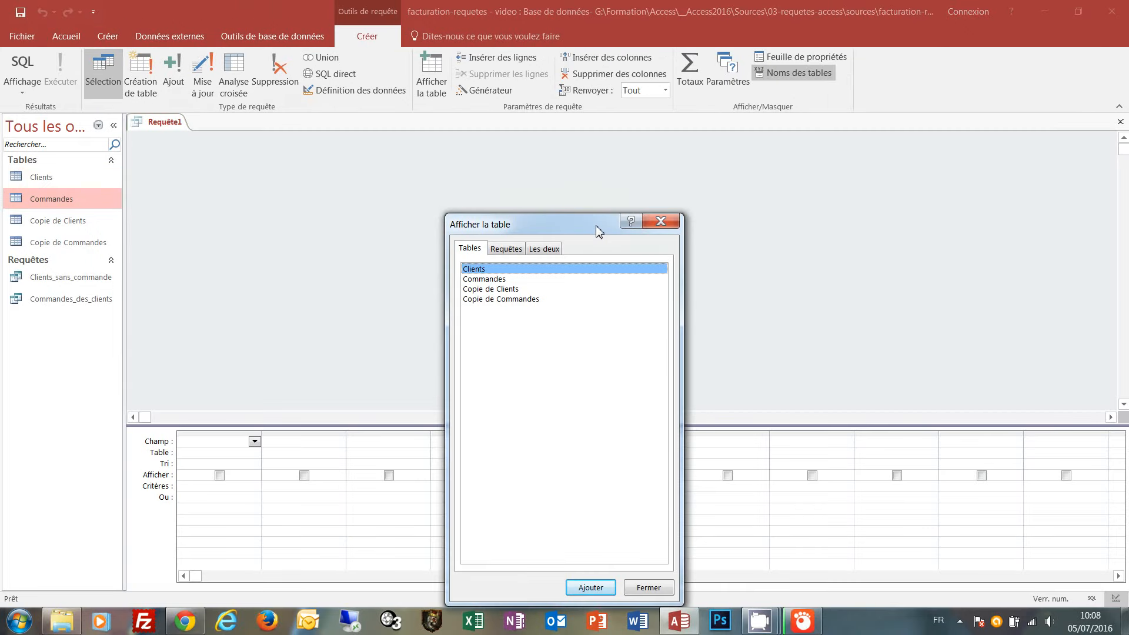
left_click_drag(595, 224, 557, 148)
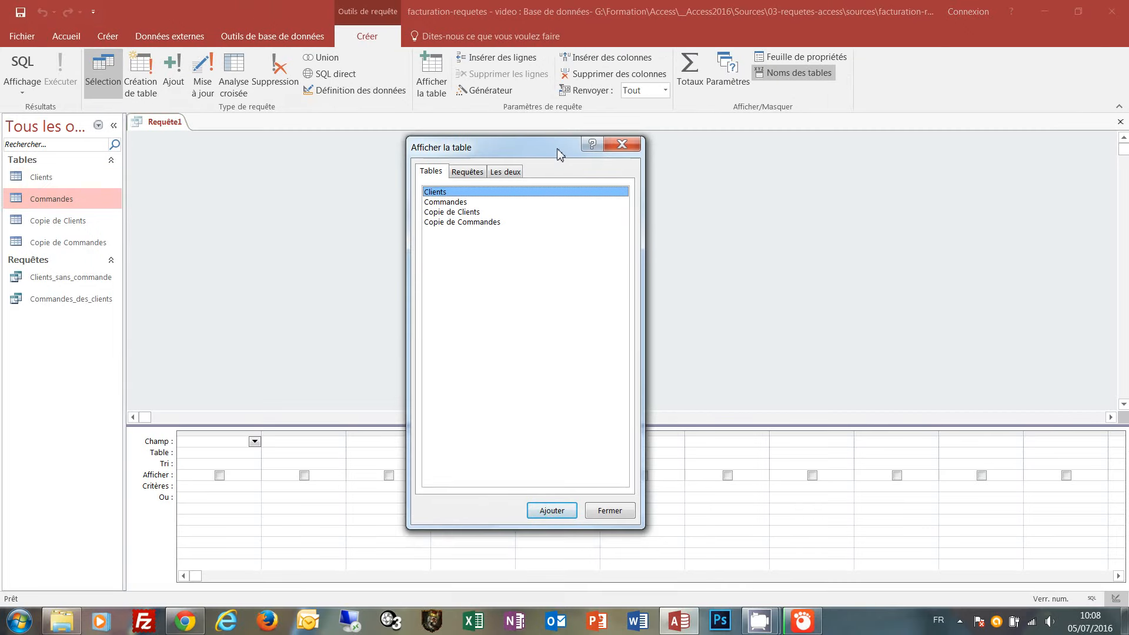
left_click(469, 224)
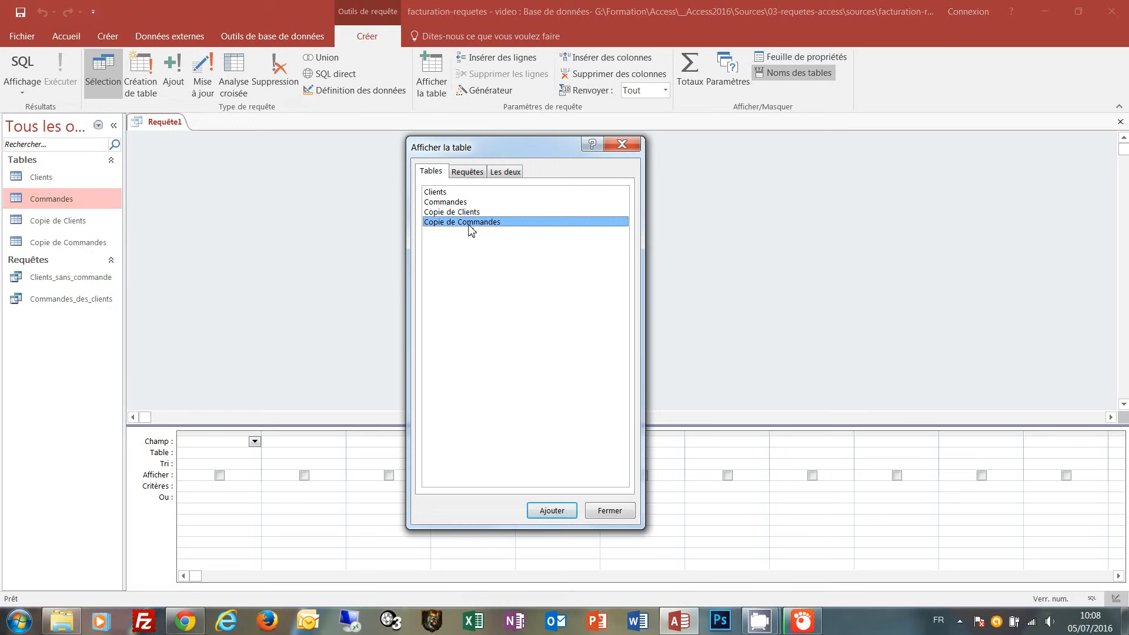
left_click(552, 517)
left_click(617, 513)
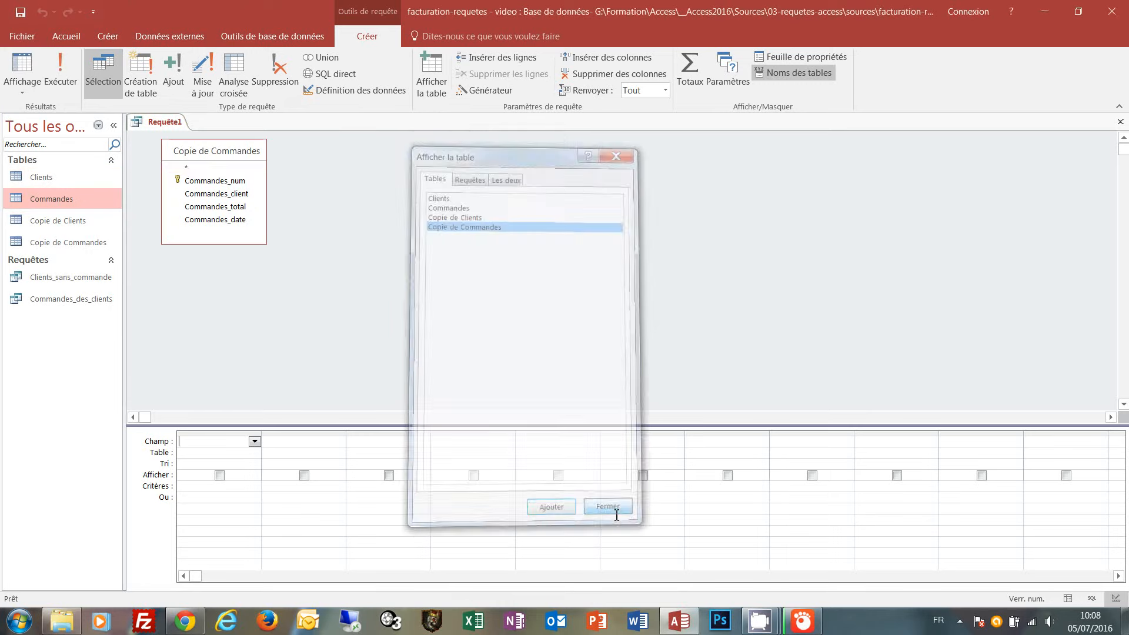
Step: Add Commandes_num, Commandes_client, Commandes_total and Commandes_date from Copie de Commandes to the query grid
left_click(225, 181)
left_click(224, 220, "shift")
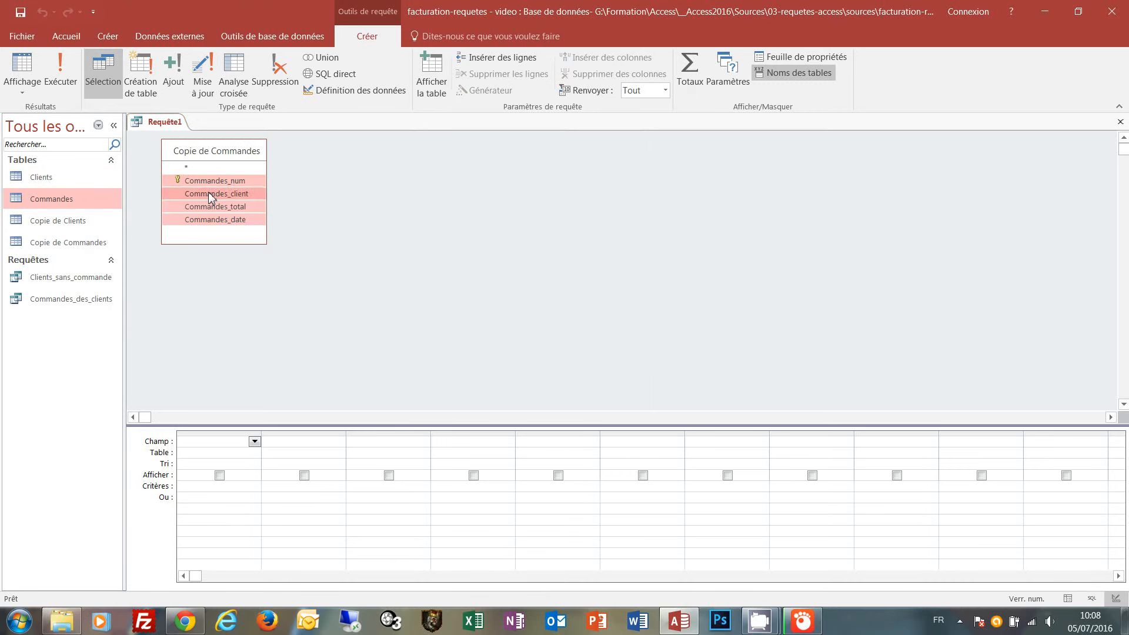
left_click_drag(210, 197, 215, 436)
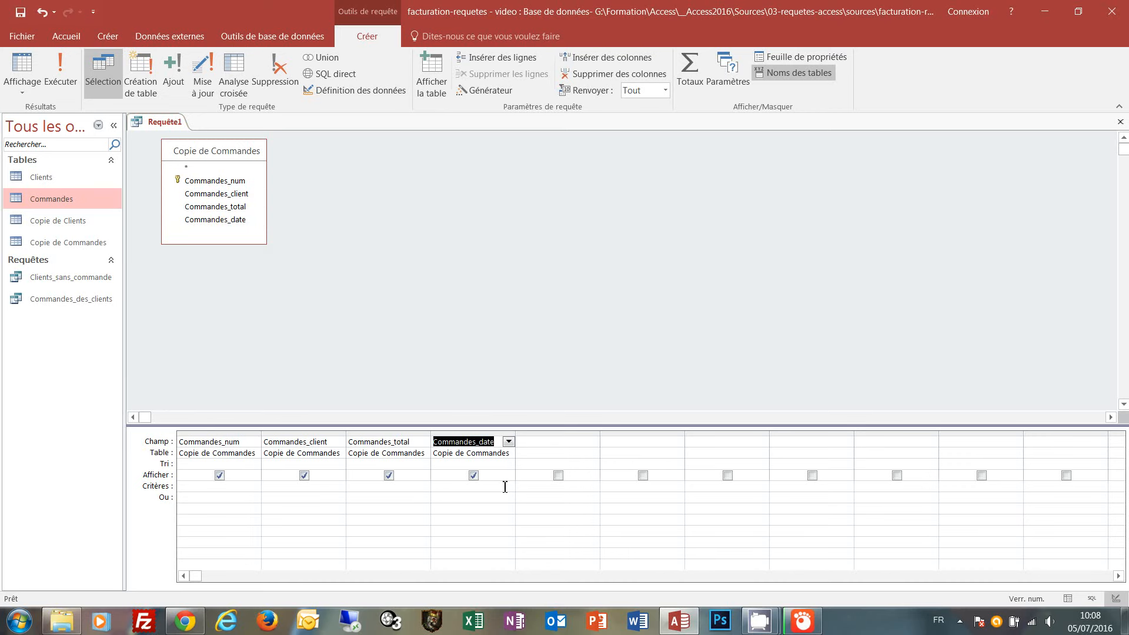
Step: Run the selection query to examine its records and return to design view
left_click(66, 78)
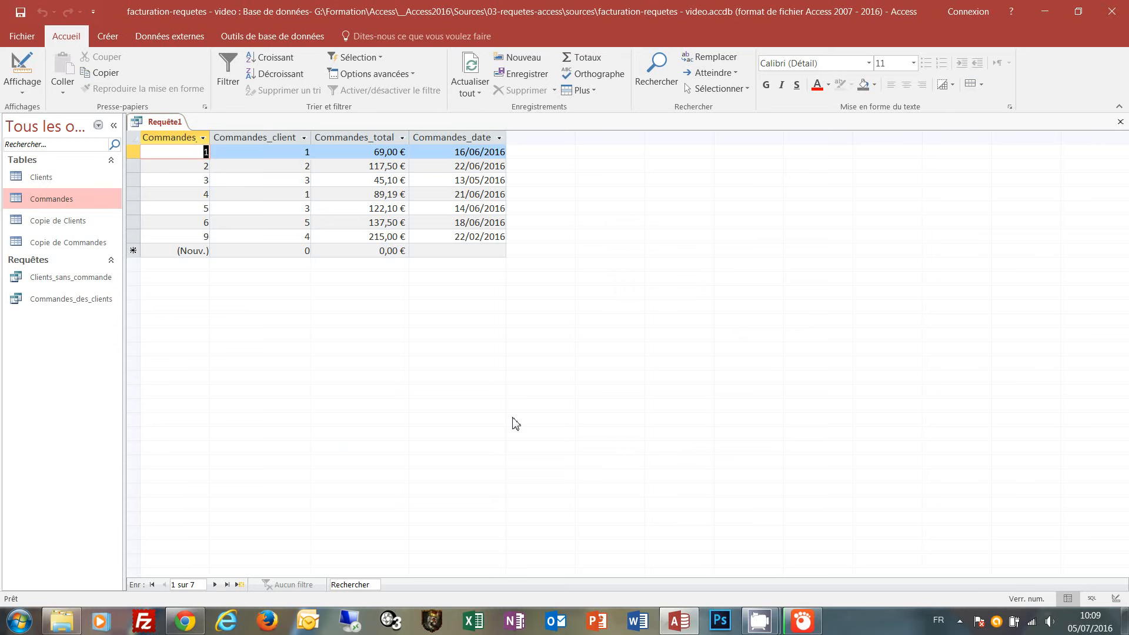
left_click(25, 93)
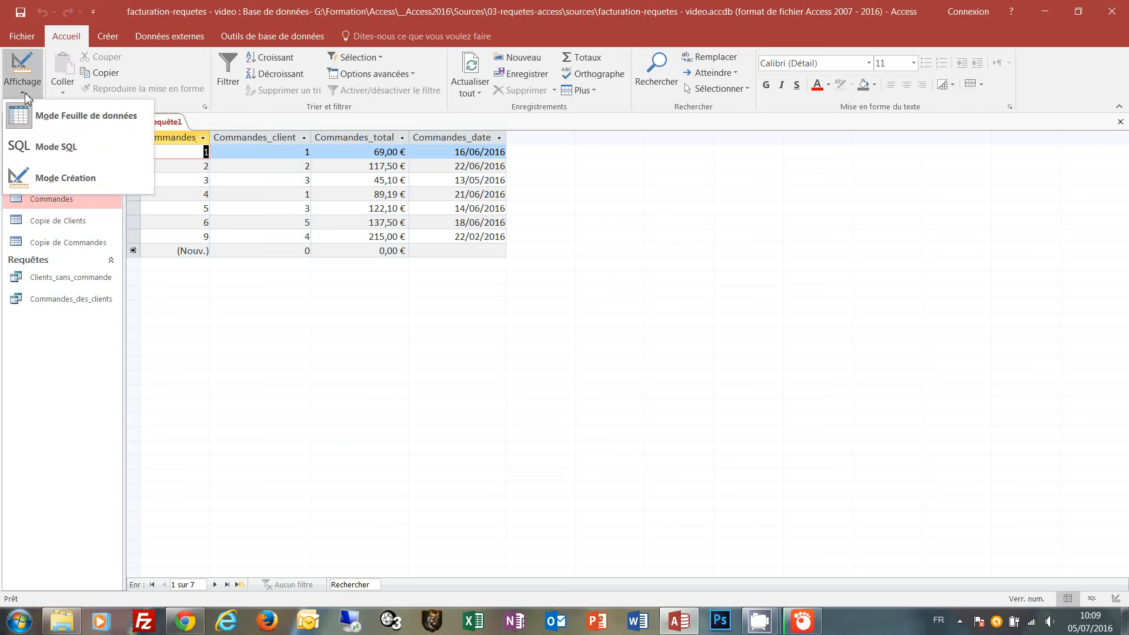
left_click(50, 179)
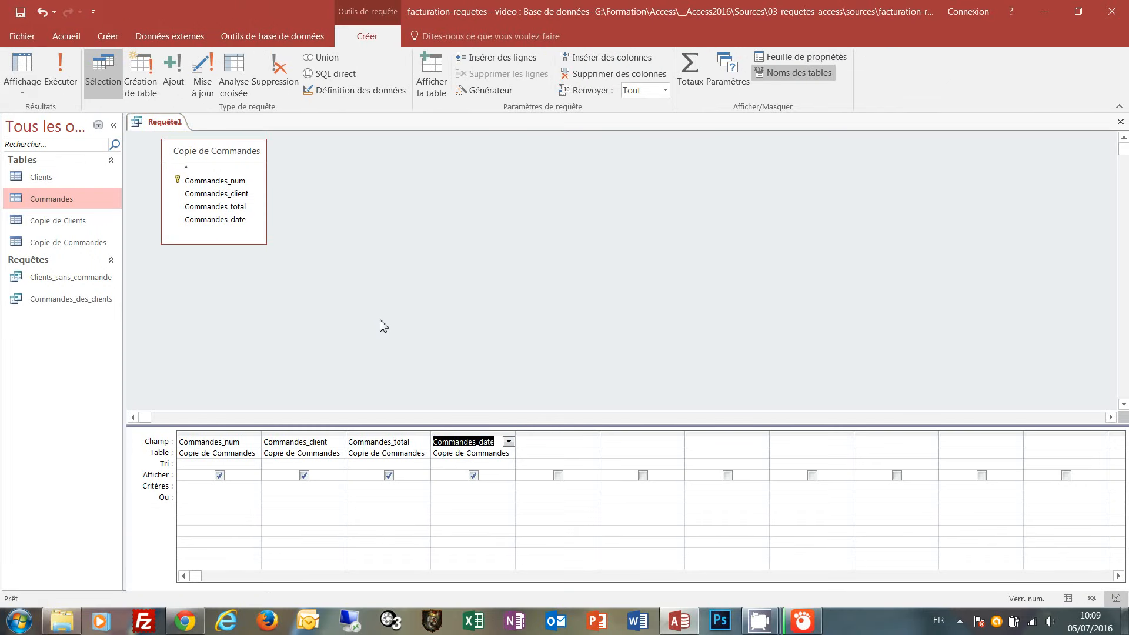
Step: Convert the query to an update query and set the Commandes_total criterion to >100
left_click(204, 75)
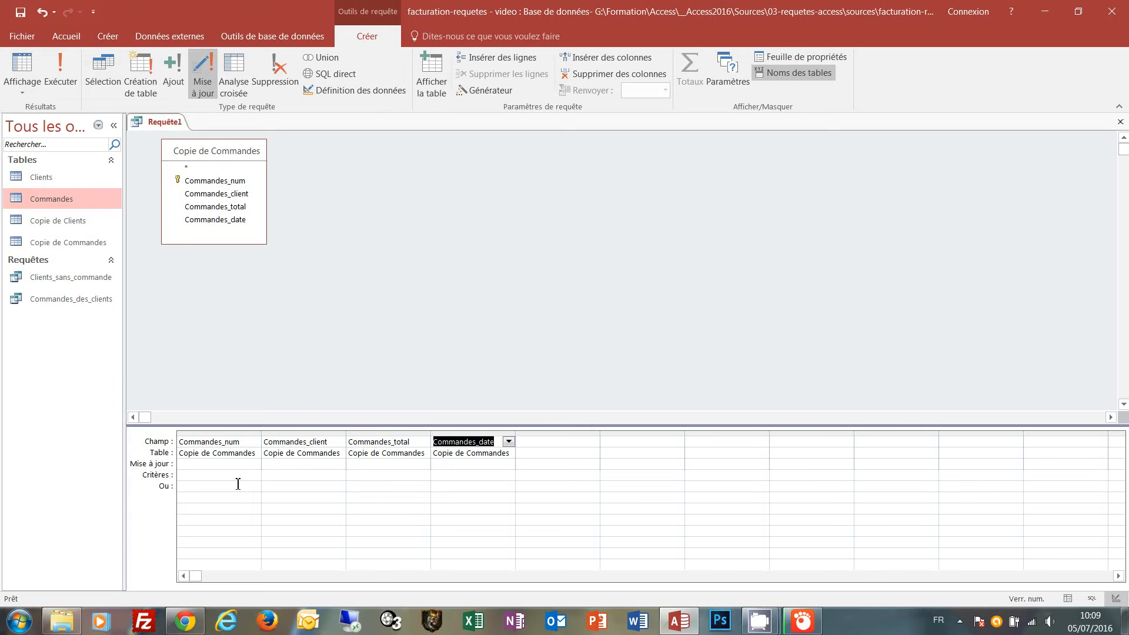
left_click(375, 476)
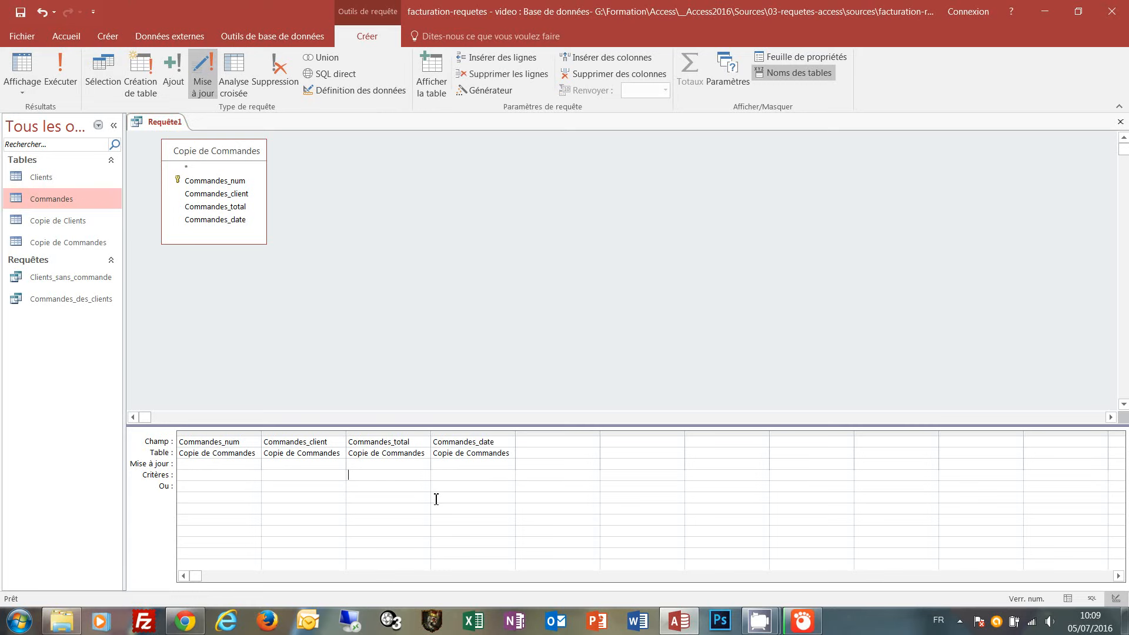
type(">100")
Step: Set the update expression of the Commandes_total field to [Commandes_total]*0,9
left_click_drag(419, 445, 351, 448)
key("ctrl+c")
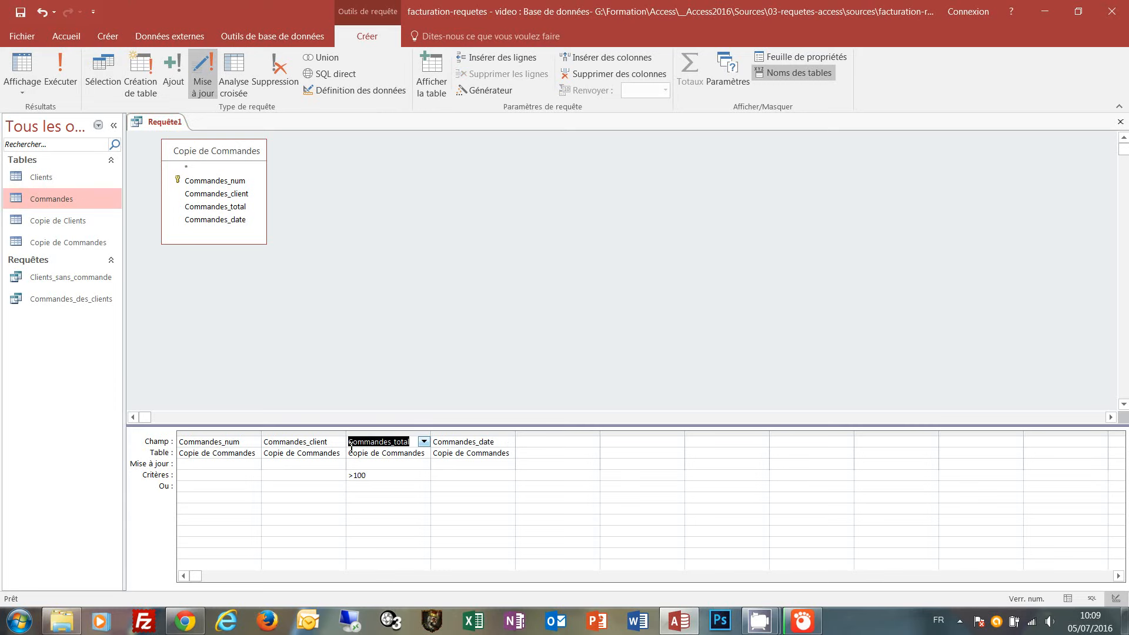
left_click(362, 469)
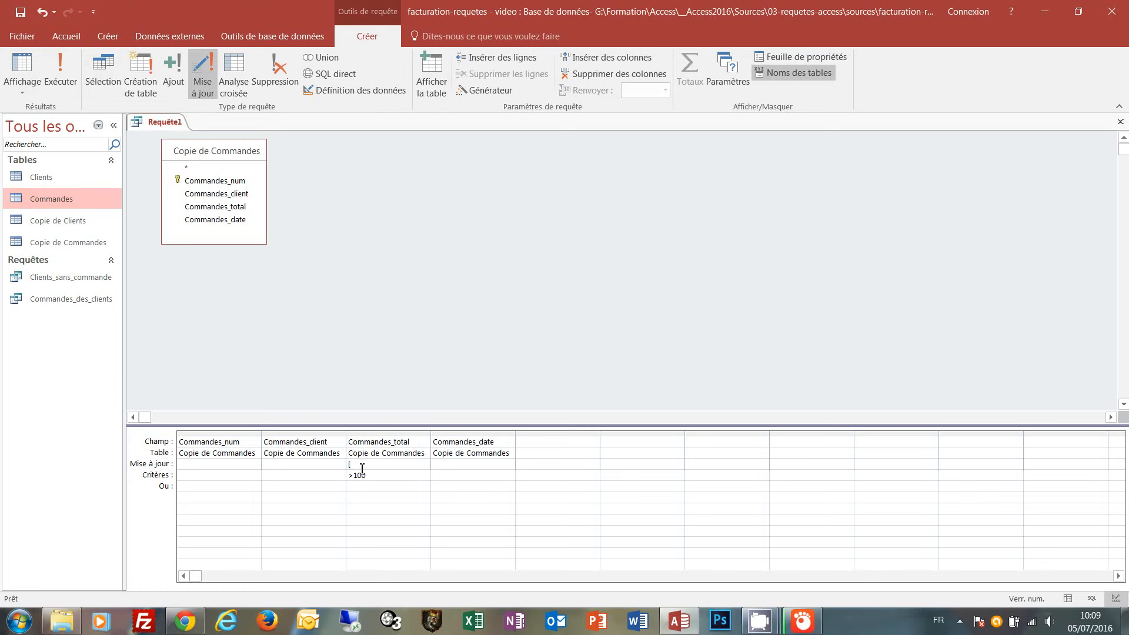
type("[")
key("ctrl+v")
type("]*0,9")
Step: Run the update query, accepting the record changes, and save it on closing as Maj_commandes
left_click(60, 75)
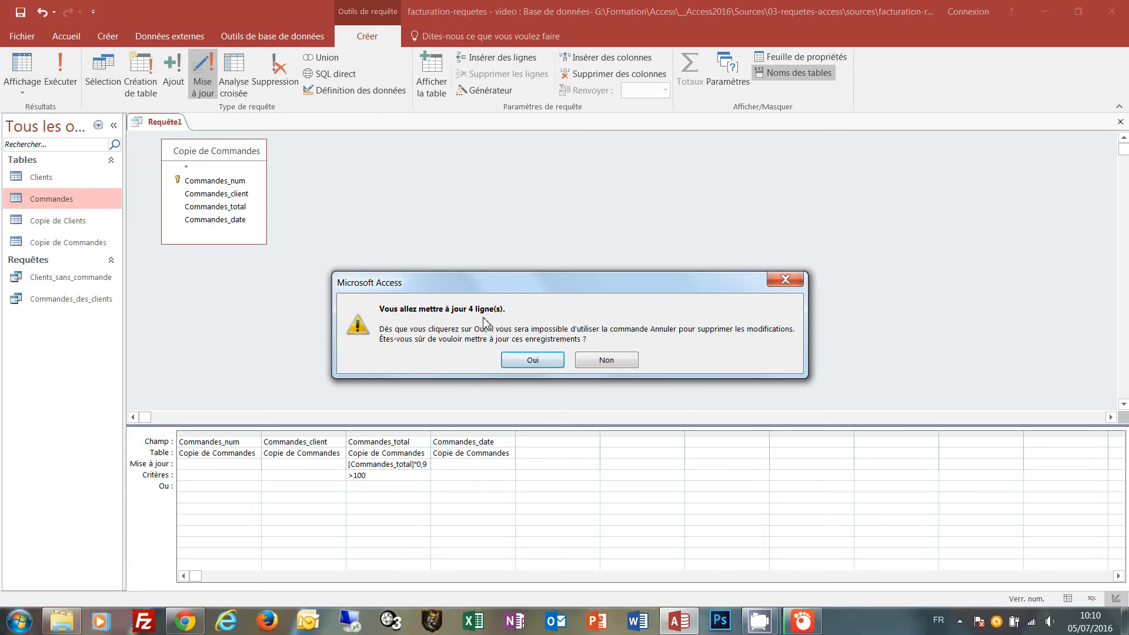
left_click(531, 364)
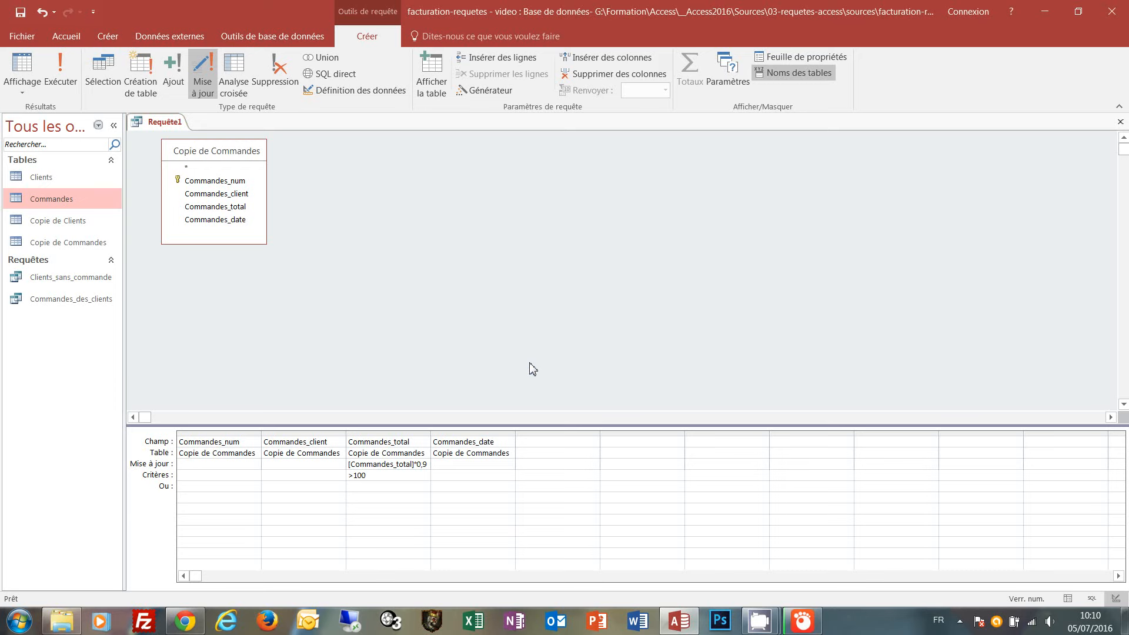
left_click(1121, 123)
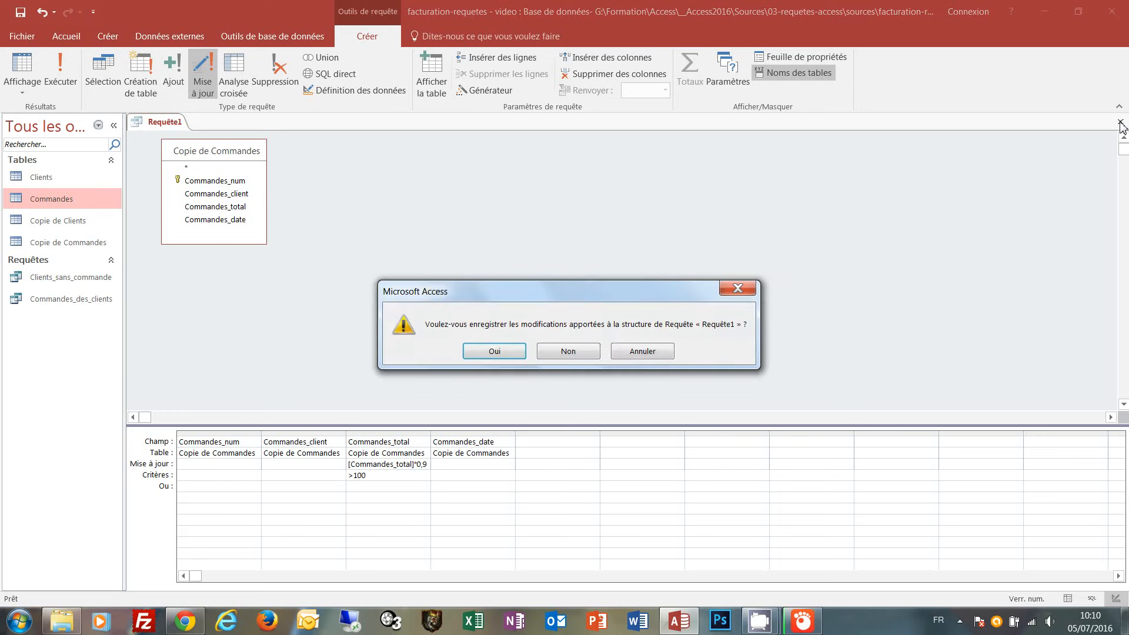
left_click(493, 352)
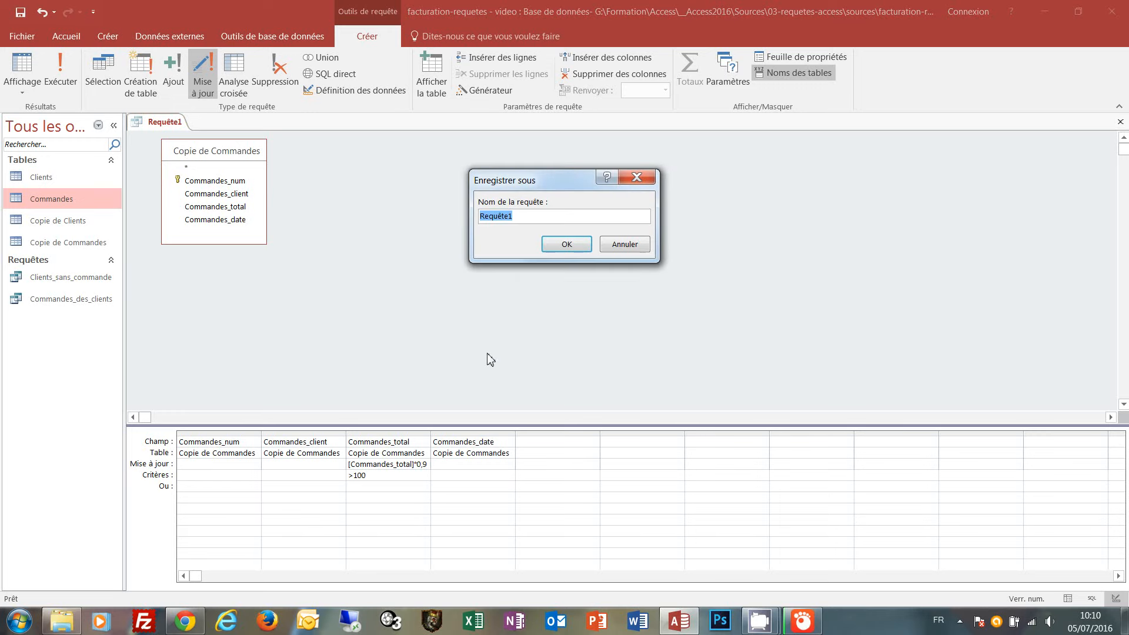
type("Maj_commandes")
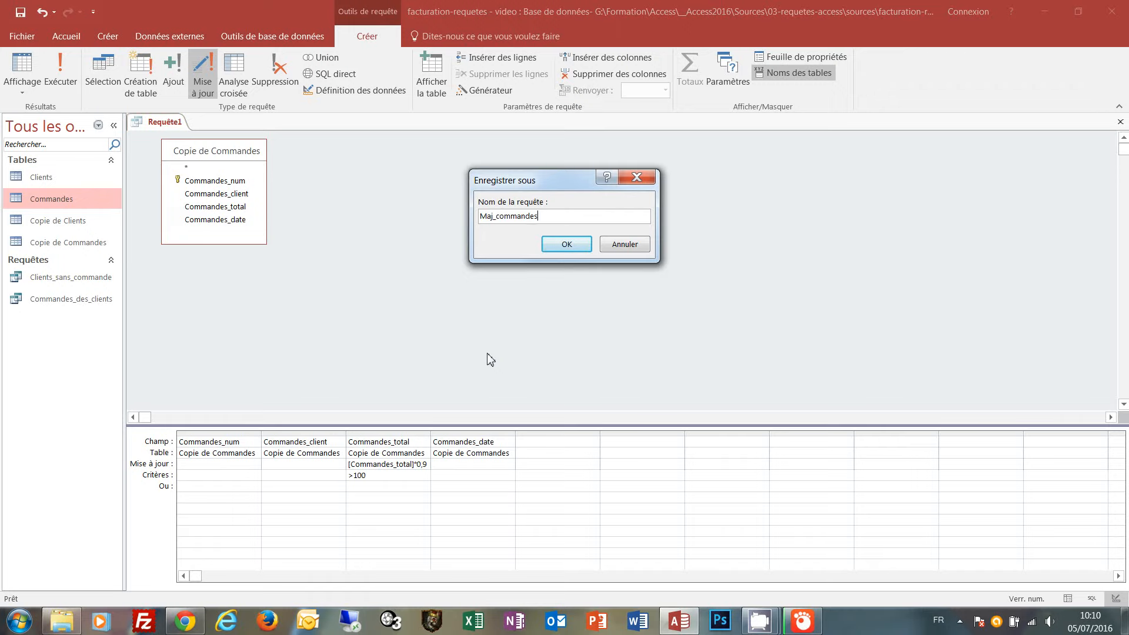
left_click(564, 245)
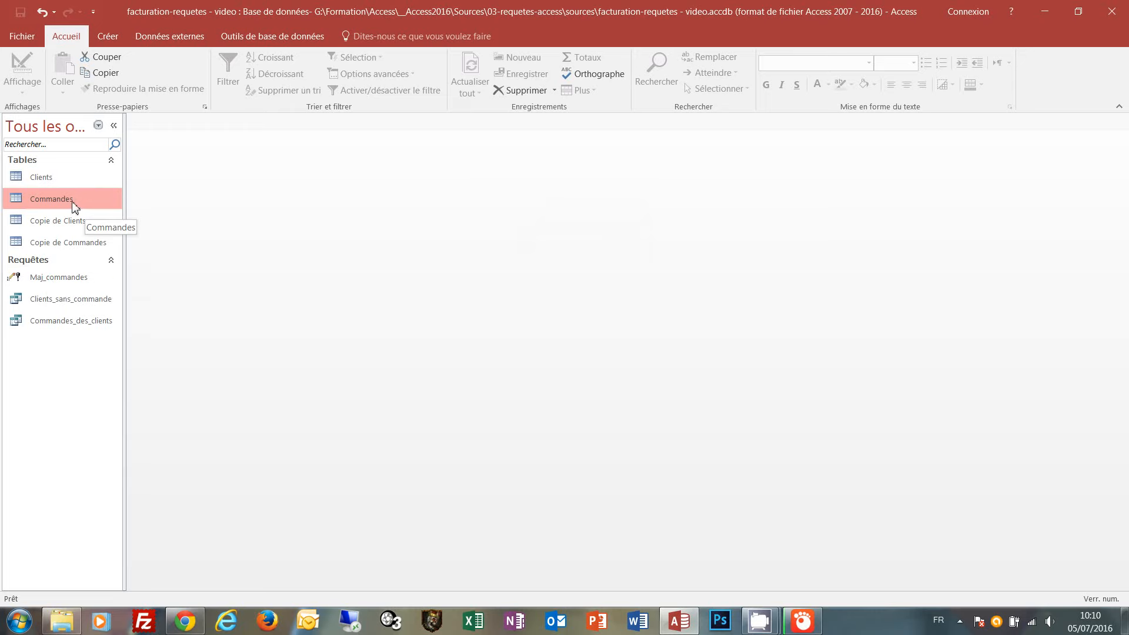
Step: Compare the order totals in the Commandes and Copie de Commandes tables and close both tables
double_click(66, 203)
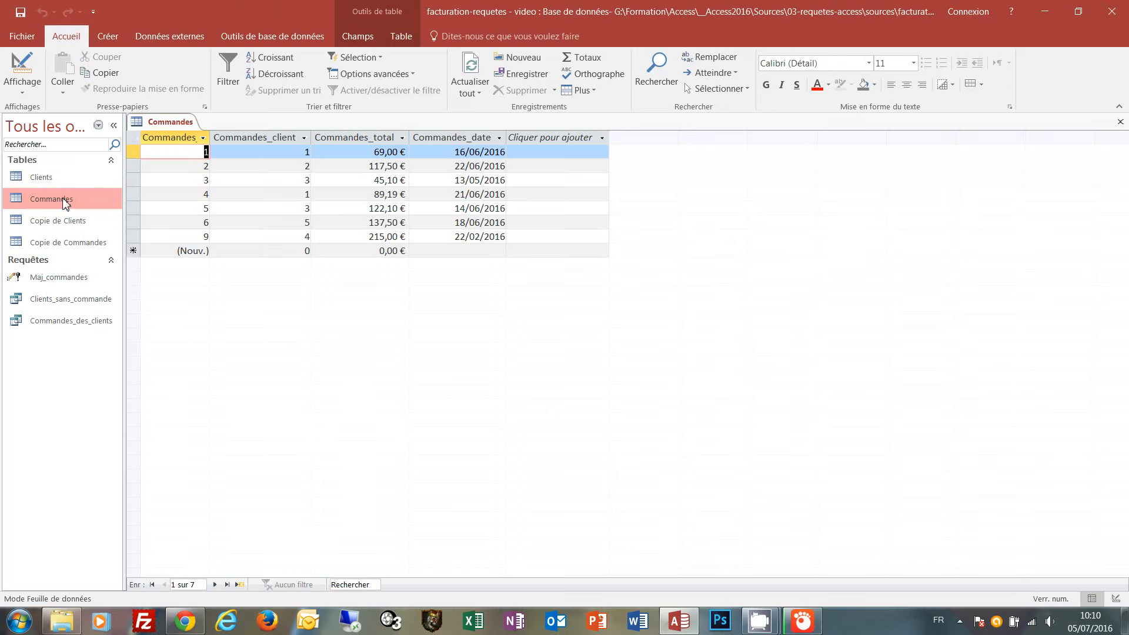
double_click(80, 246)
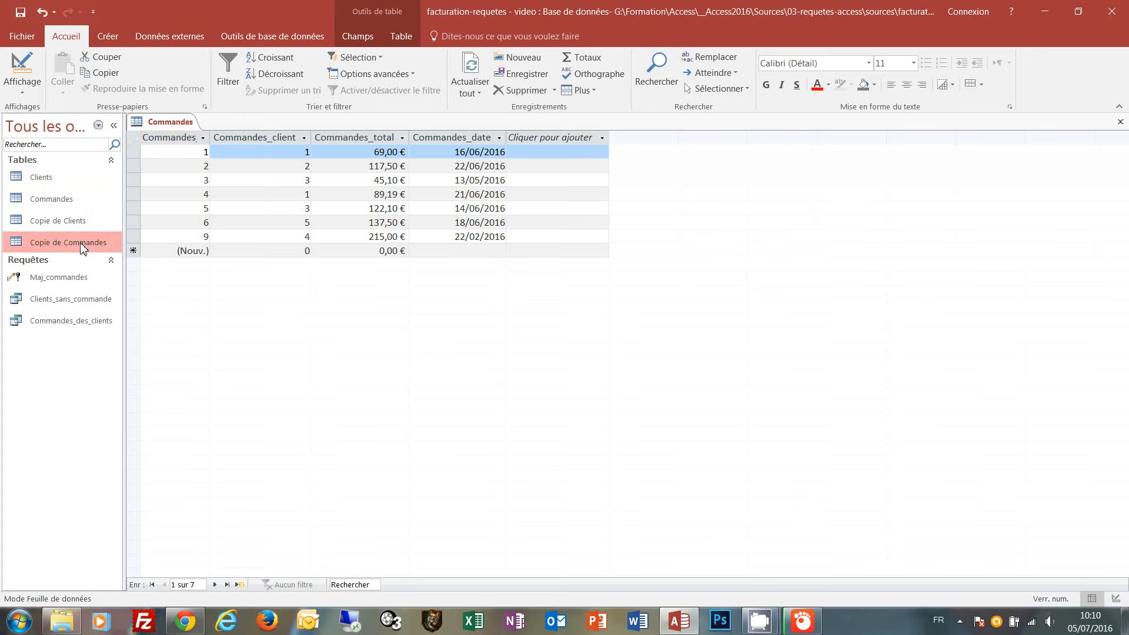
left_click(176, 124)
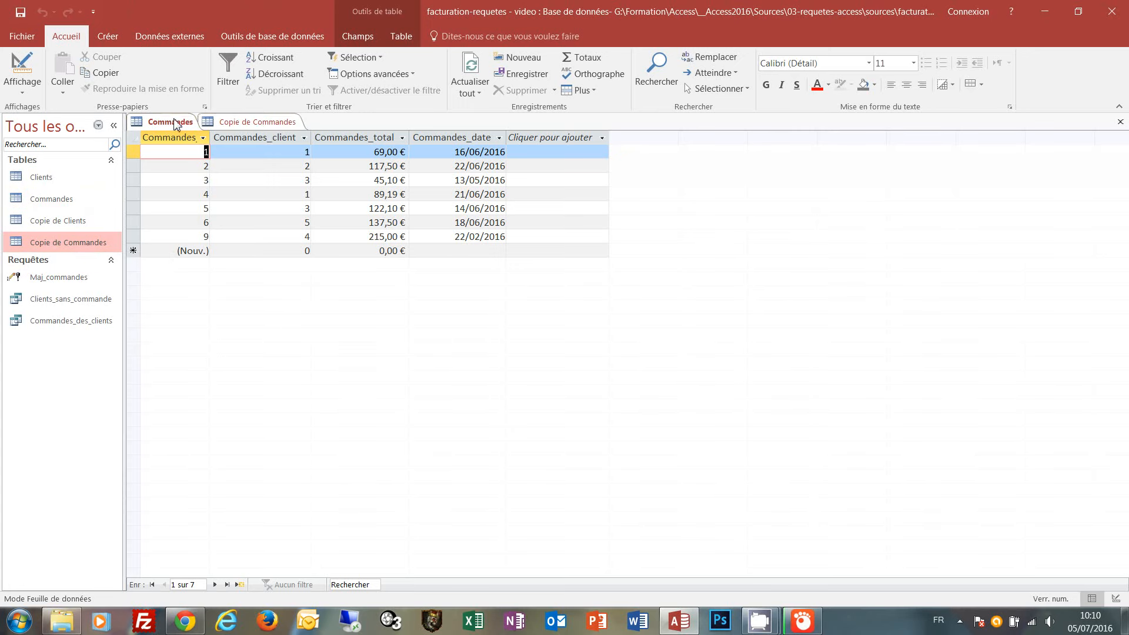
left_click(259, 123)
left_click(175, 122)
left_click(268, 124)
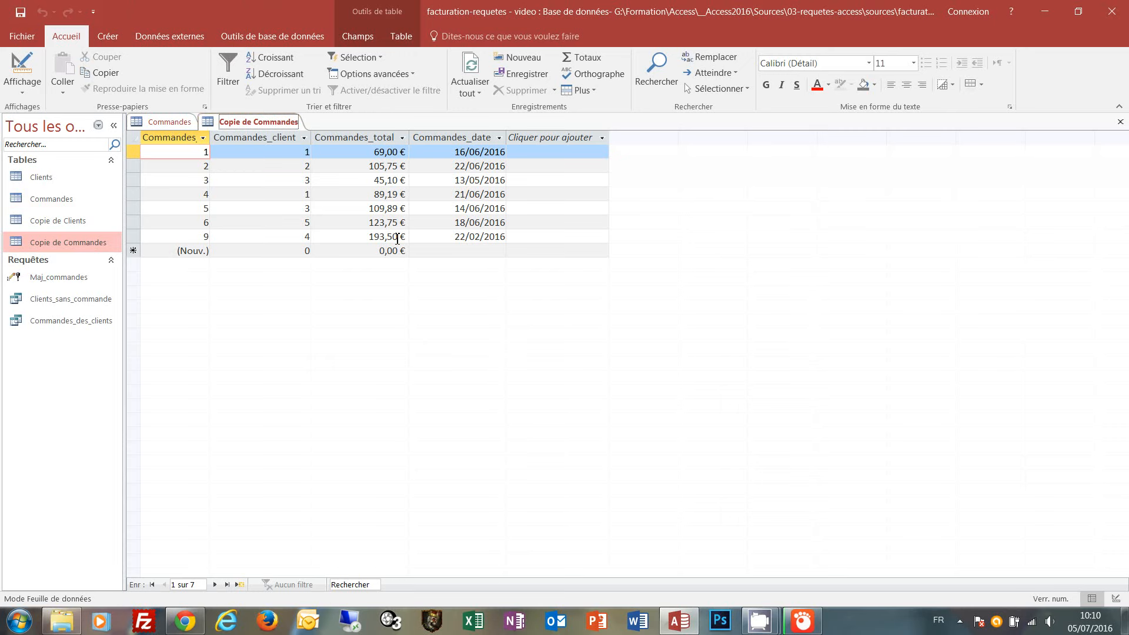
left_click(183, 124)
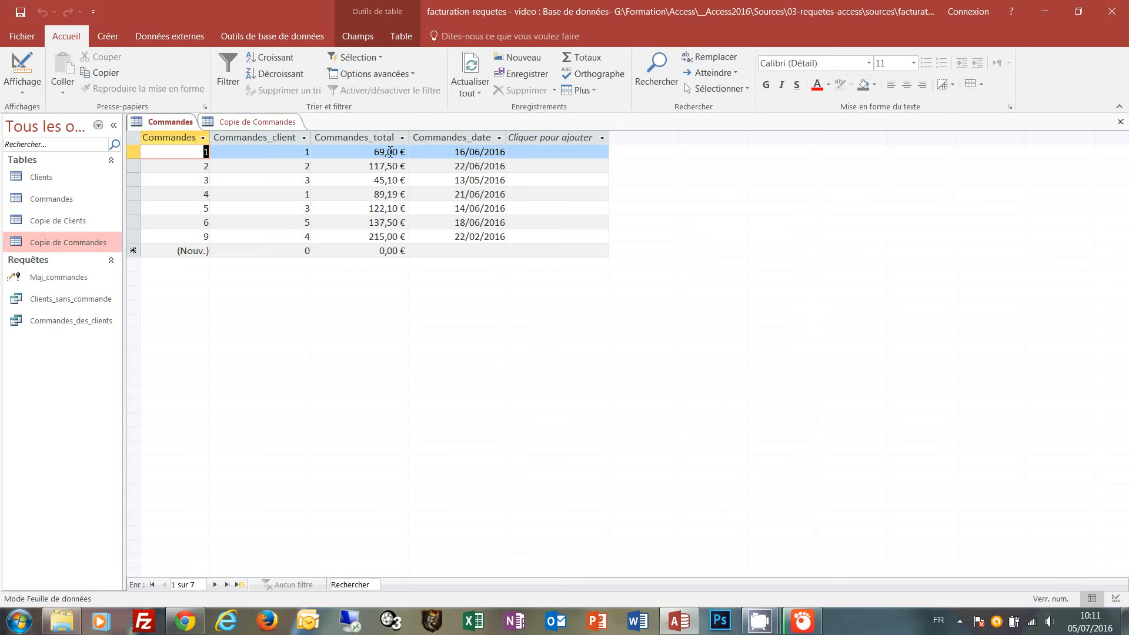
left_click(276, 121)
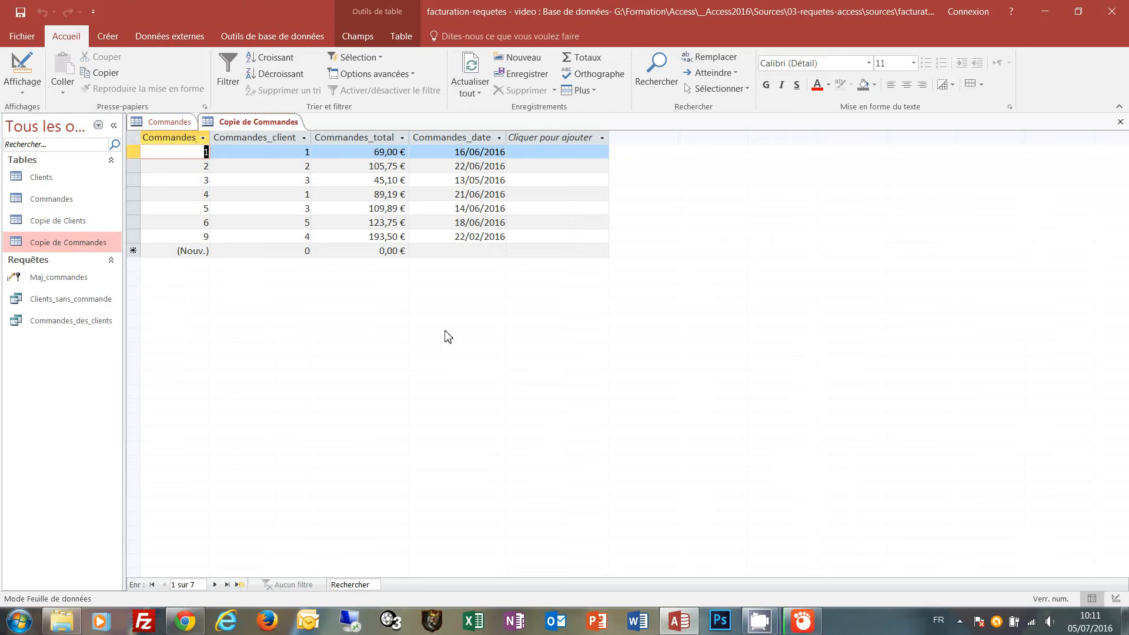
left_click(1120, 122)
left_click(1121, 124)
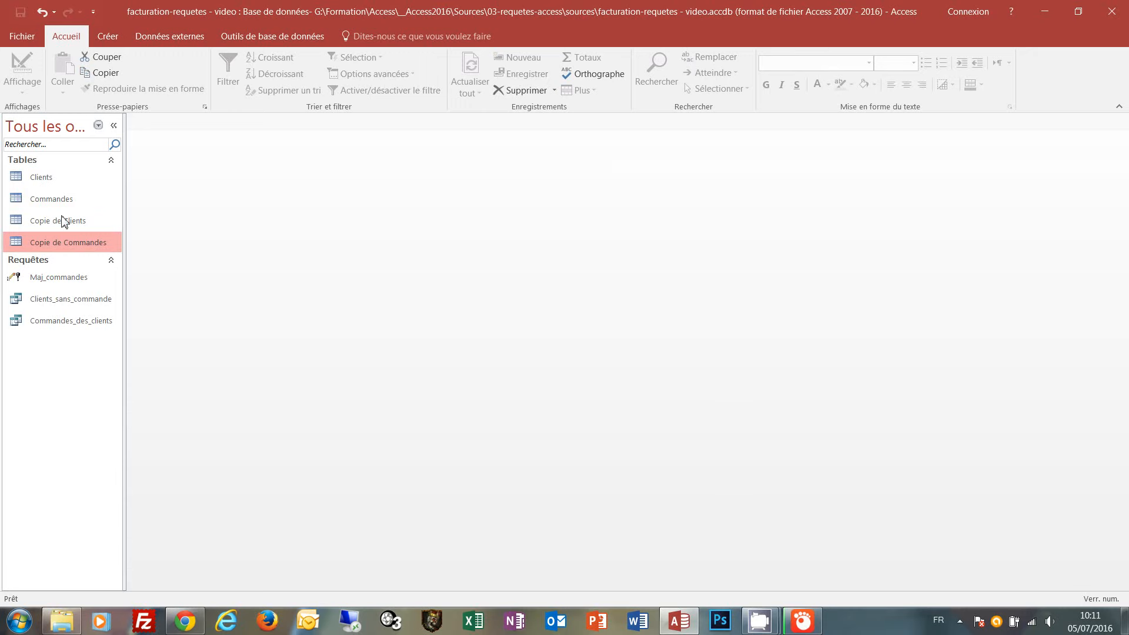
Step: Examine the records of the Clients table and close it
double_click(49, 177)
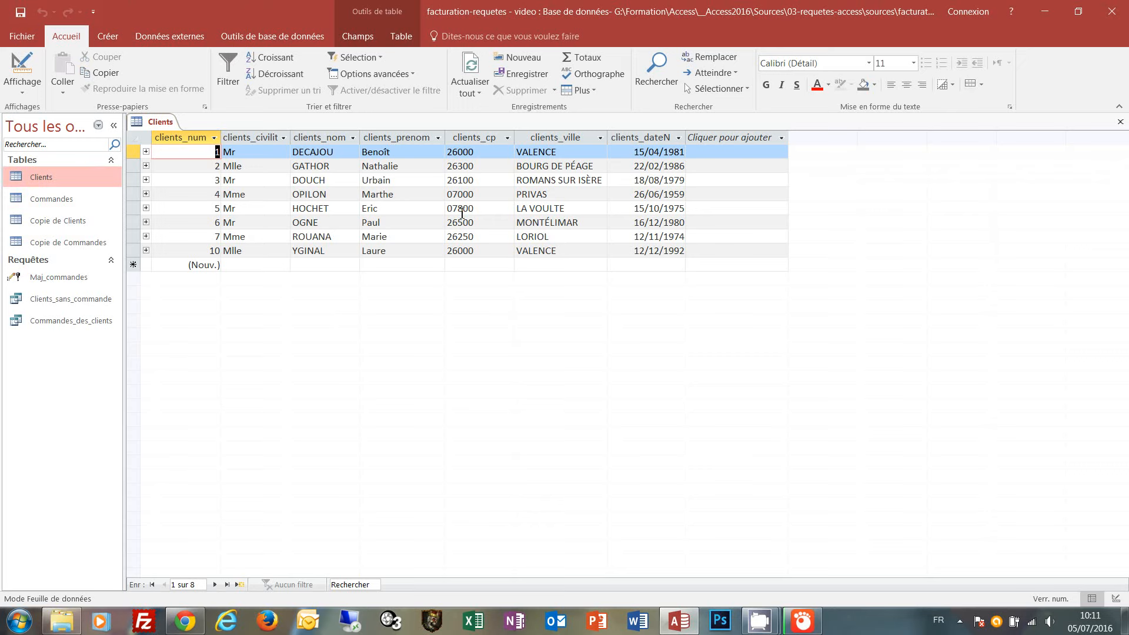
left_click(1121, 122)
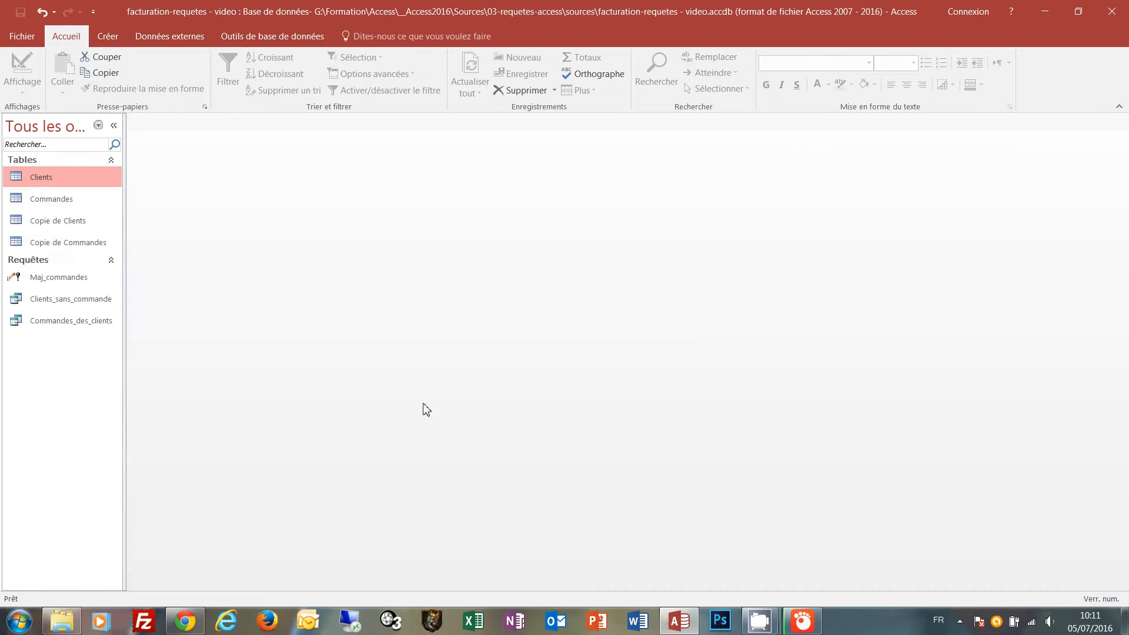
Step: Create a new query in design view based on the Copie de Clients table
left_click(112, 39)
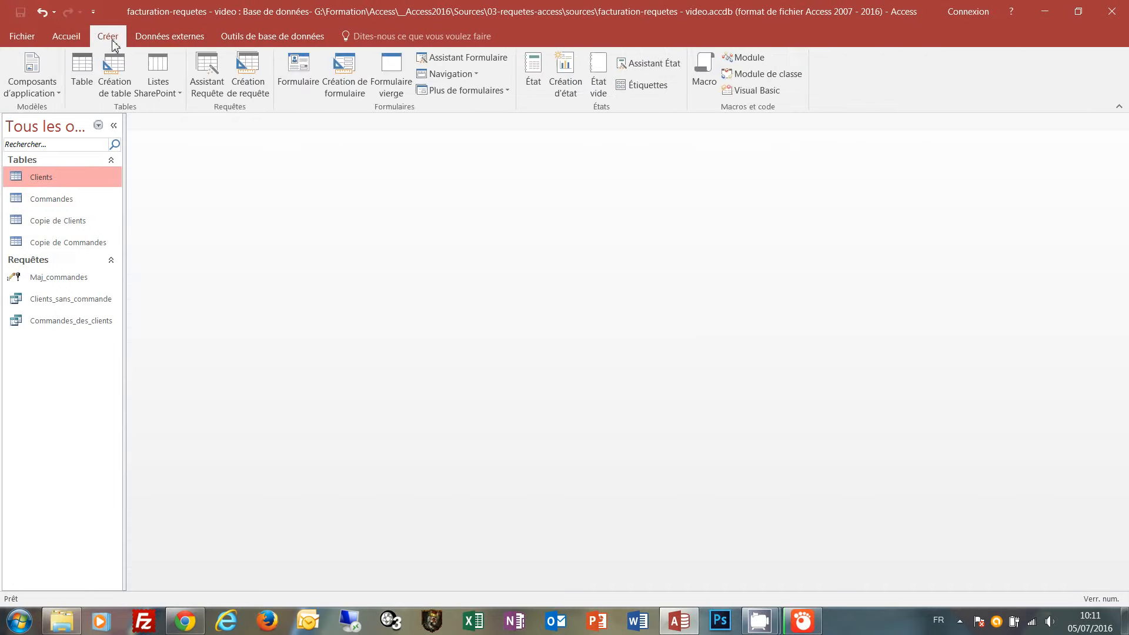
left_click(250, 80)
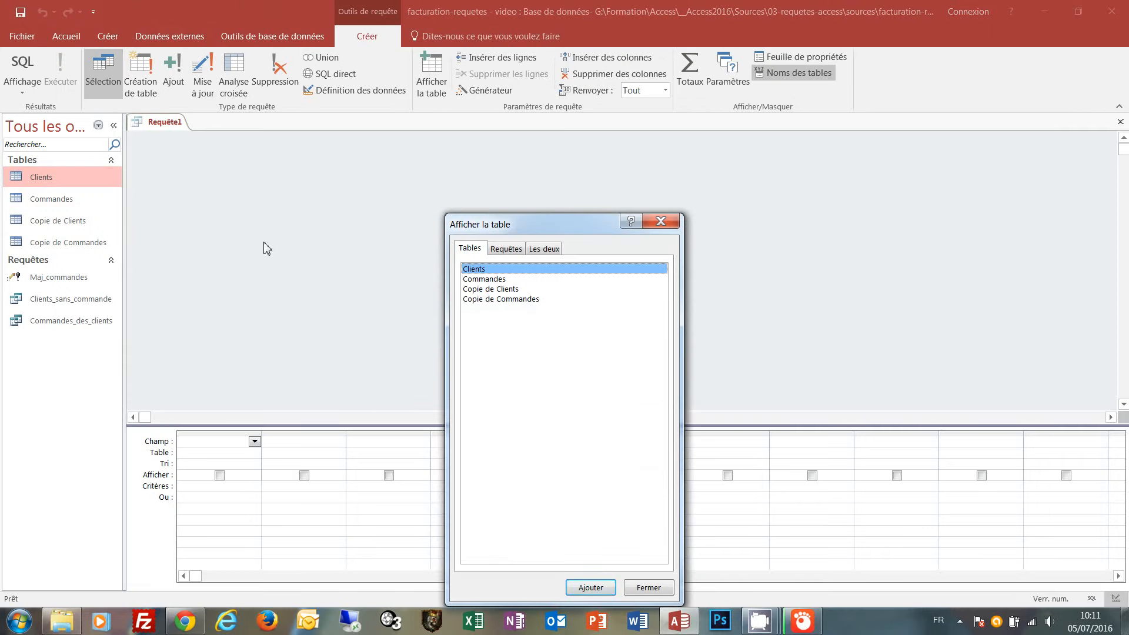
left_click(485, 290)
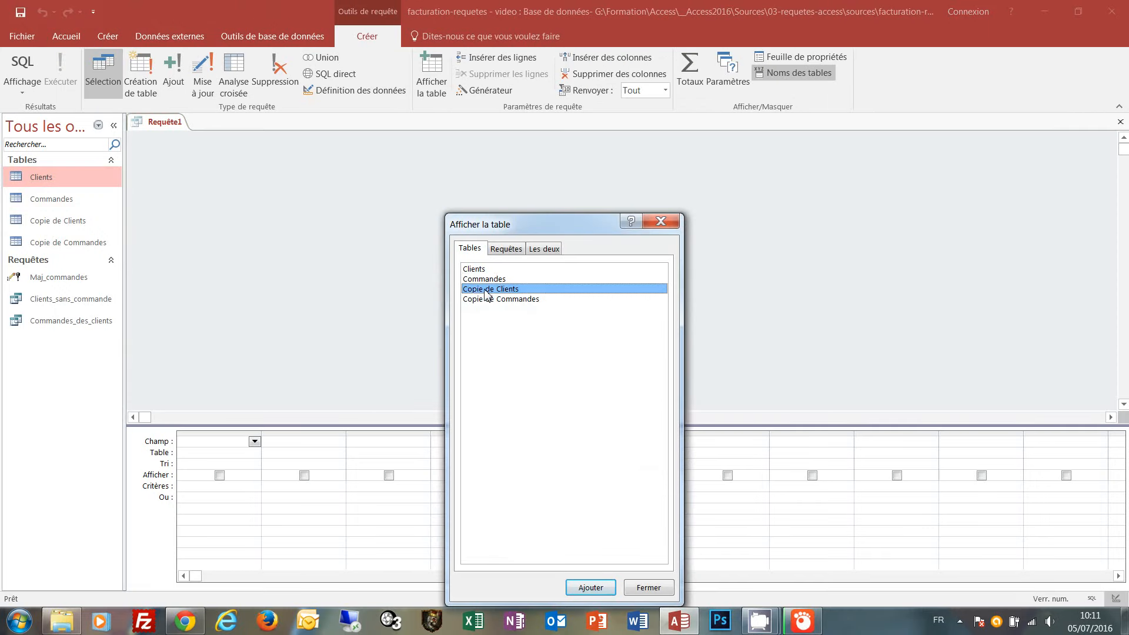
left_click(591, 587)
left_click(647, 592)
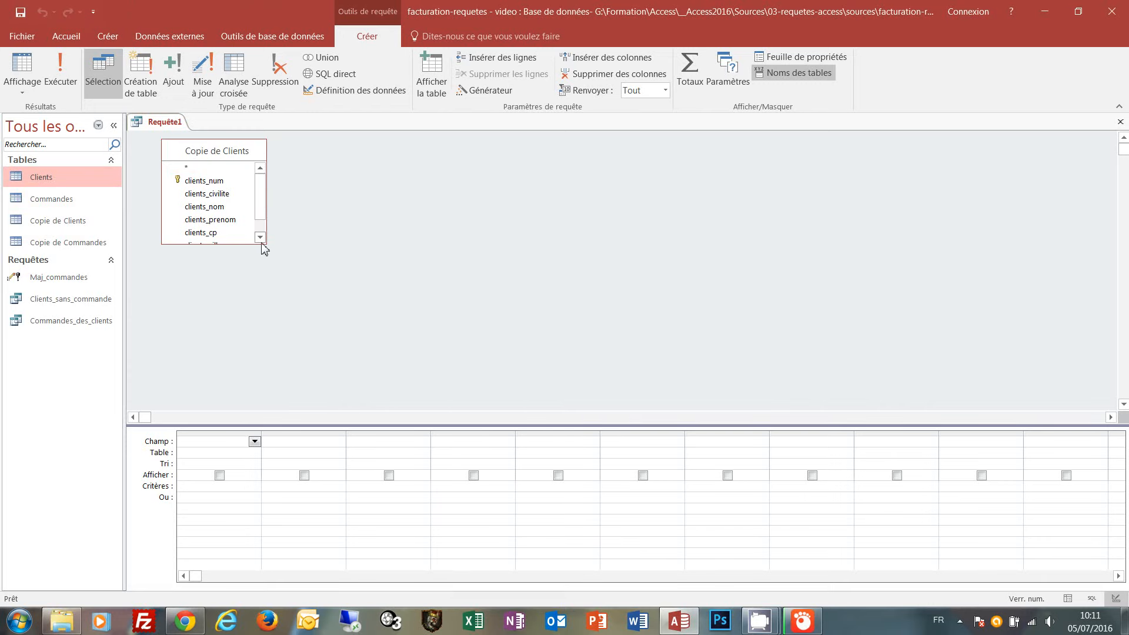
Step: Enlarge the Copie de Clients field list and add all its fields, clients_num through clients_dateN, to the query grid
left_click_drag(267, 244, 291, 280)
left_click(205, 183)
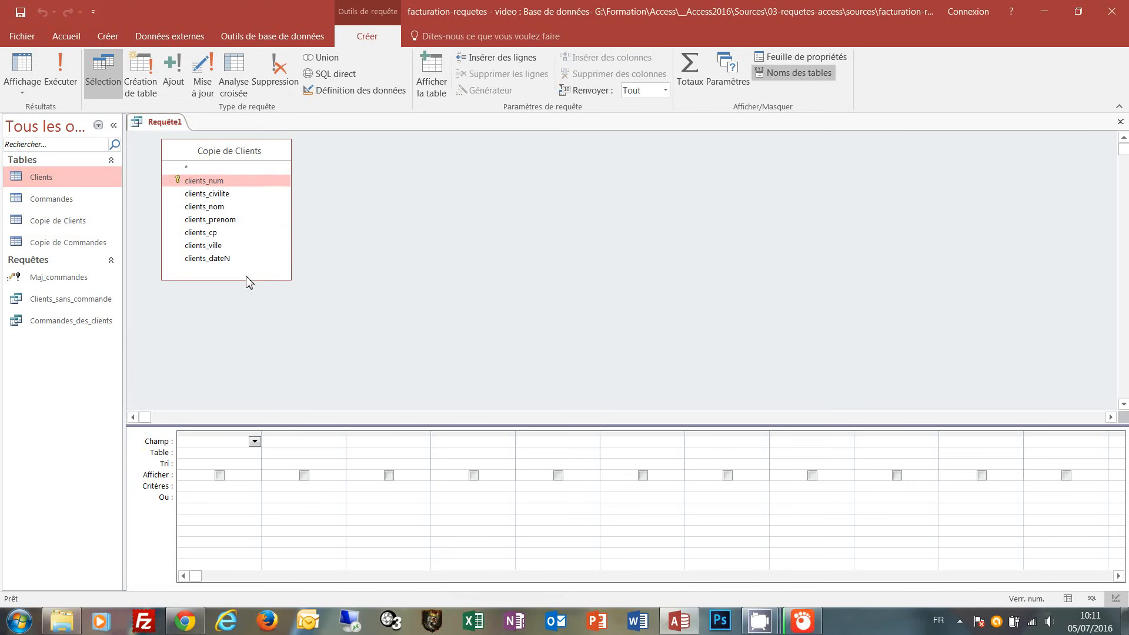
left_click(212, 259, "shift")
left_click_drag(214, 182, 203, 440)
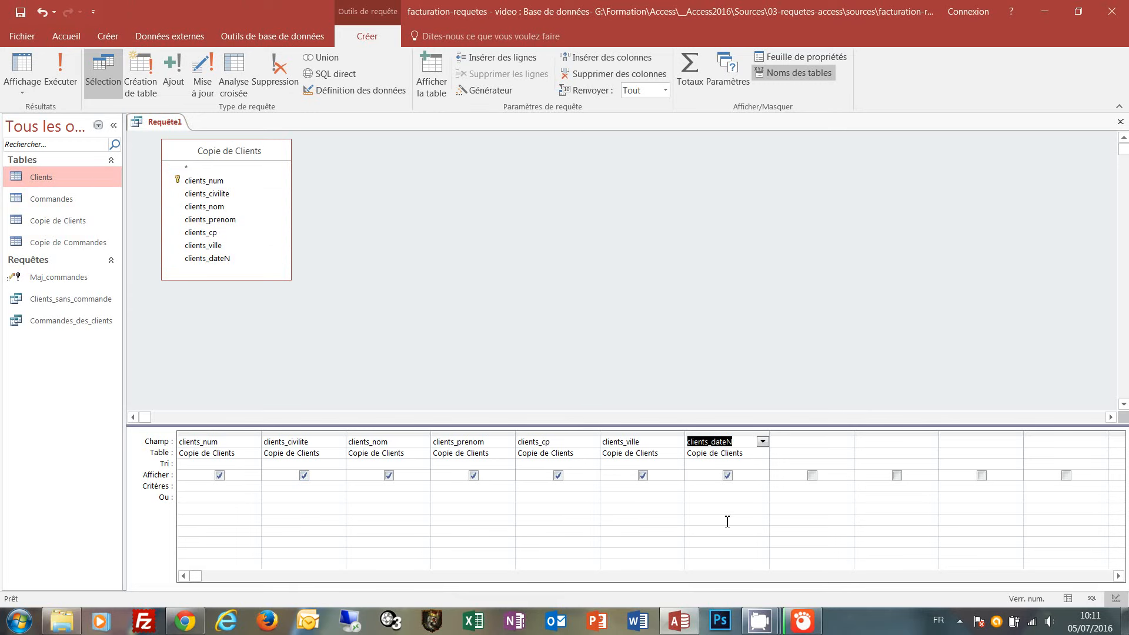
Step: Preview the query's records in datasheet view and return to design view
left_click(63, 74)
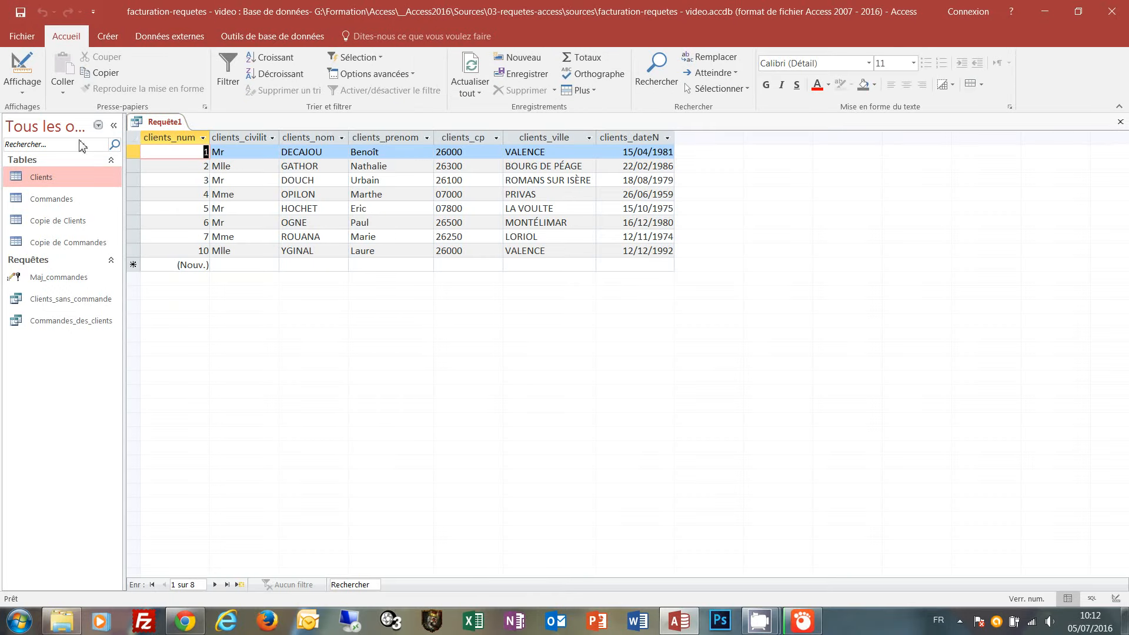
left_click(23, 94)
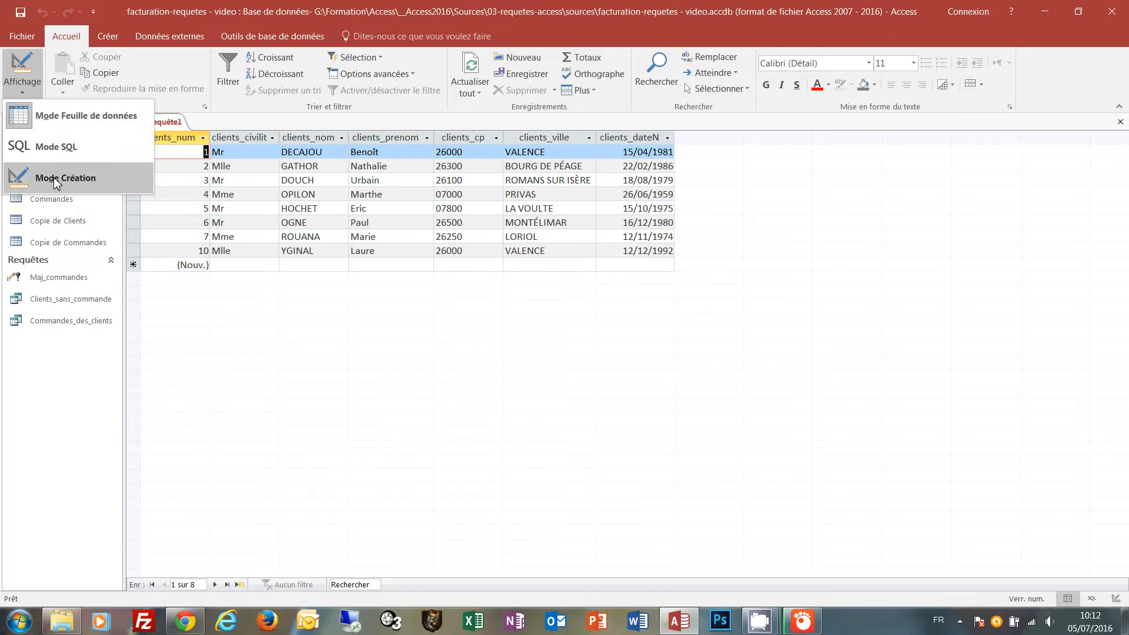
left_click(56, 178)
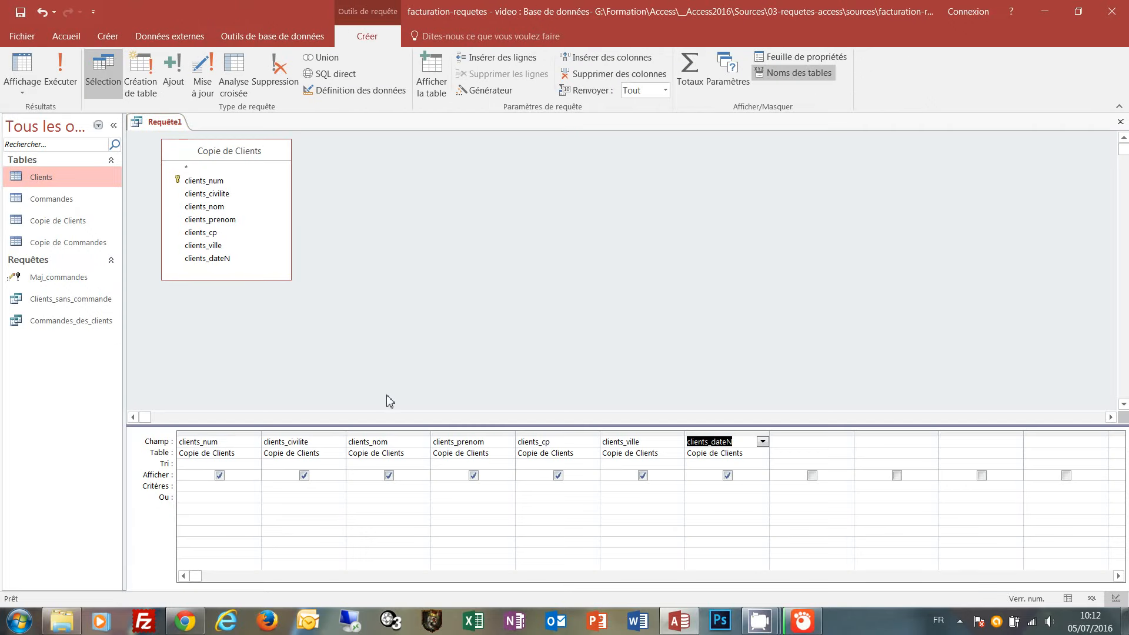
Step: Convert the query to a delete query and set the clients_cp criterion to 07*
left_click(277, 70)
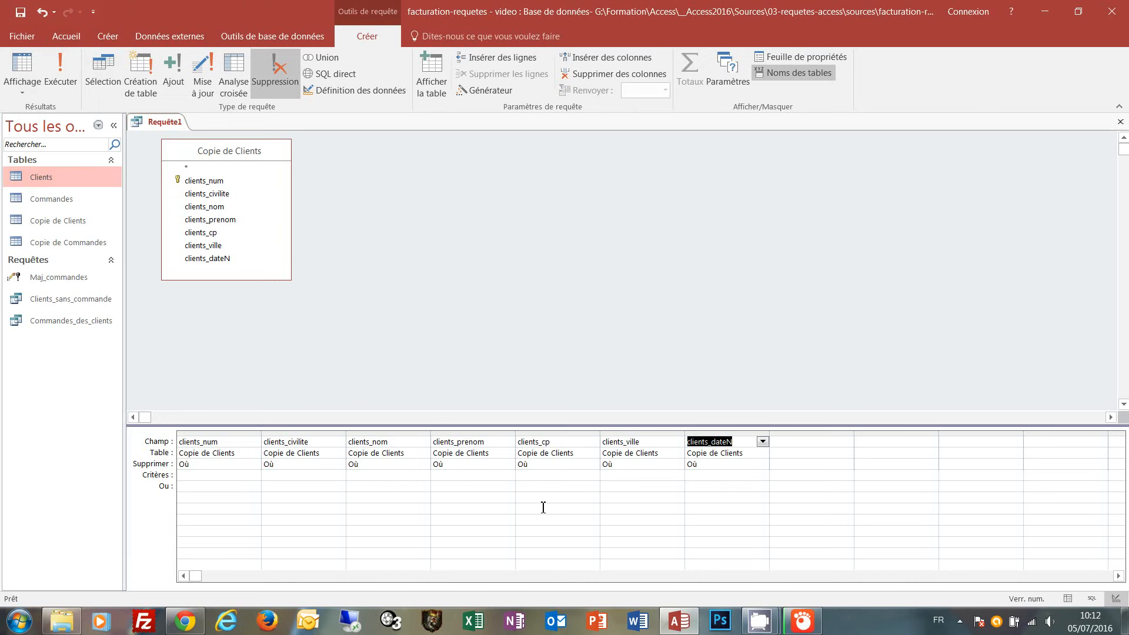
left_click(523, 473)
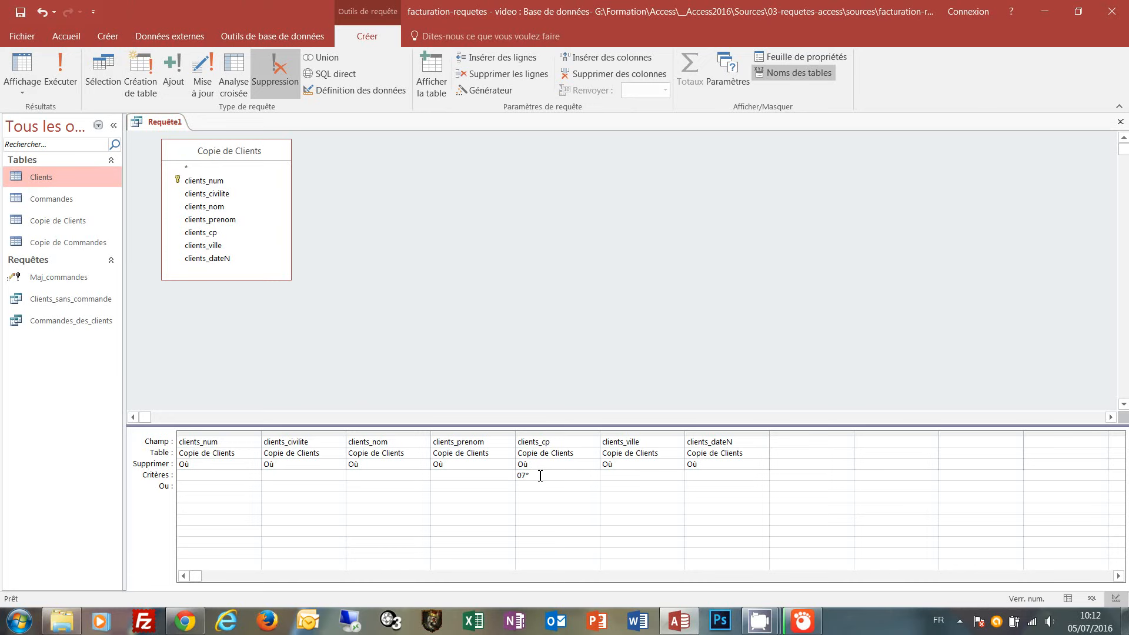
key("Return")
Step: Run the delete query, accepting the row deletion, and save it on closing as Suppression_07
left_click(71, 87)
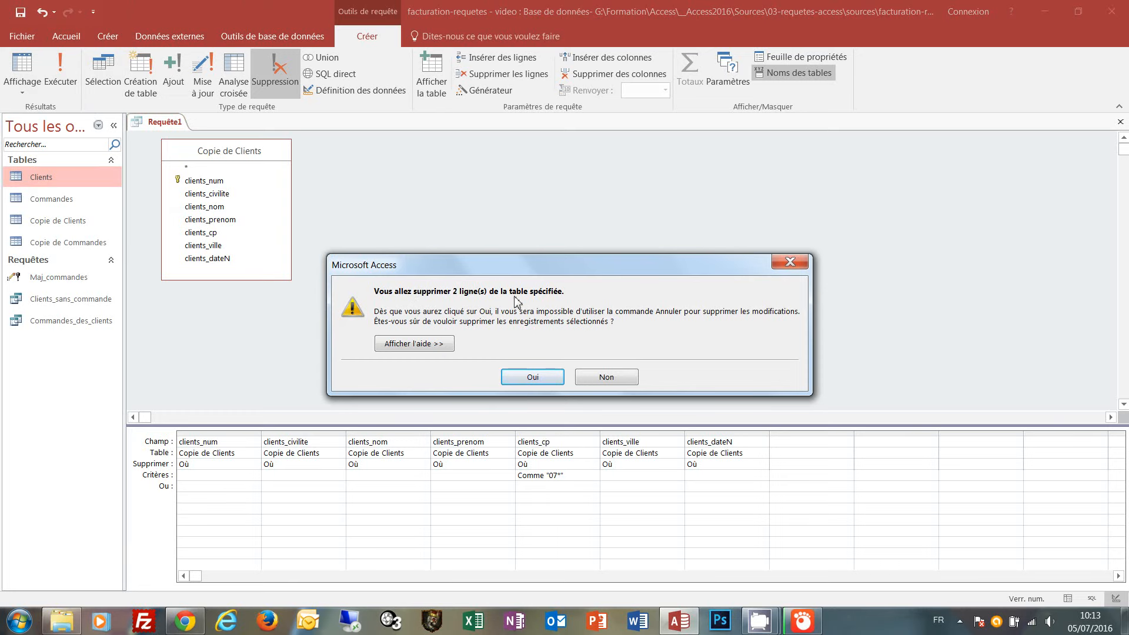
left_click(533, 378)
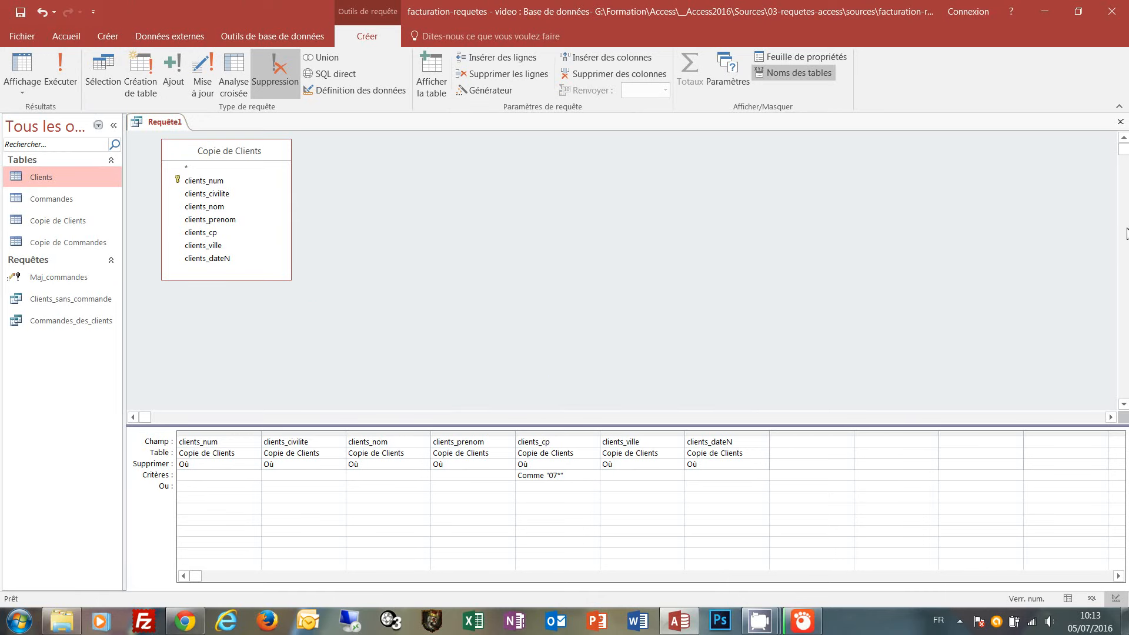
left_click(1121, 123)
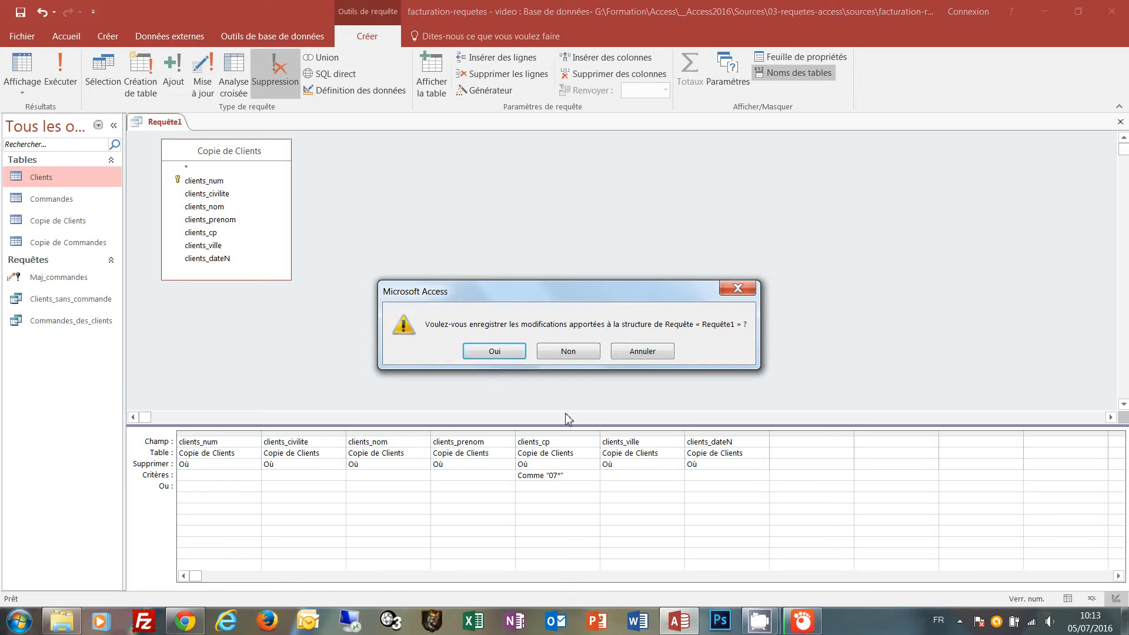
left_click(497, 353)
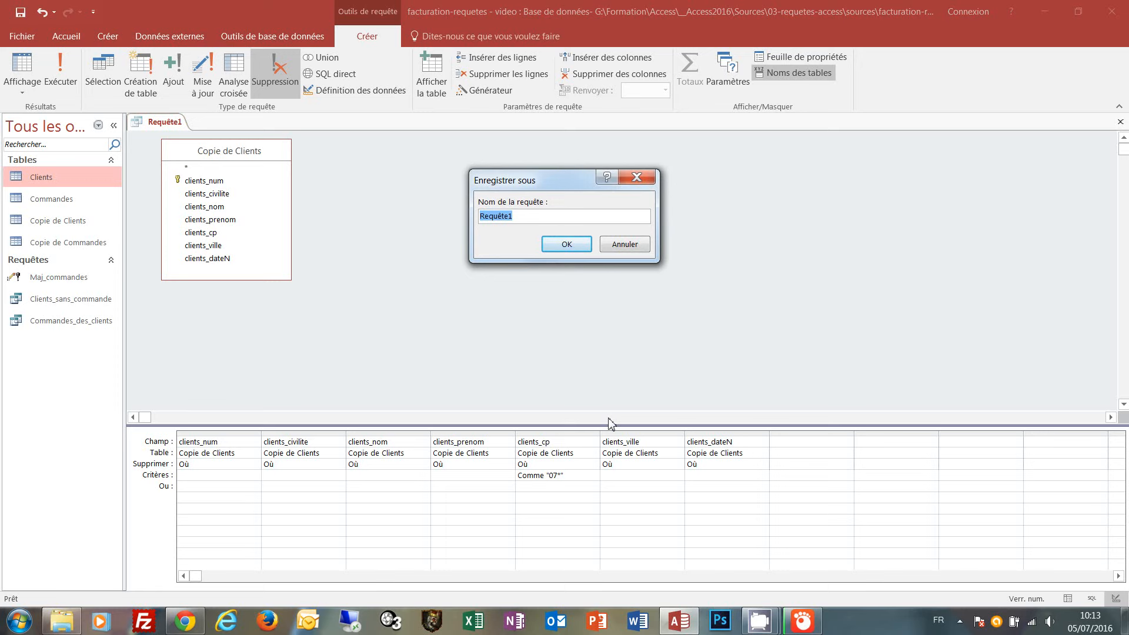
type("Suppression_07")
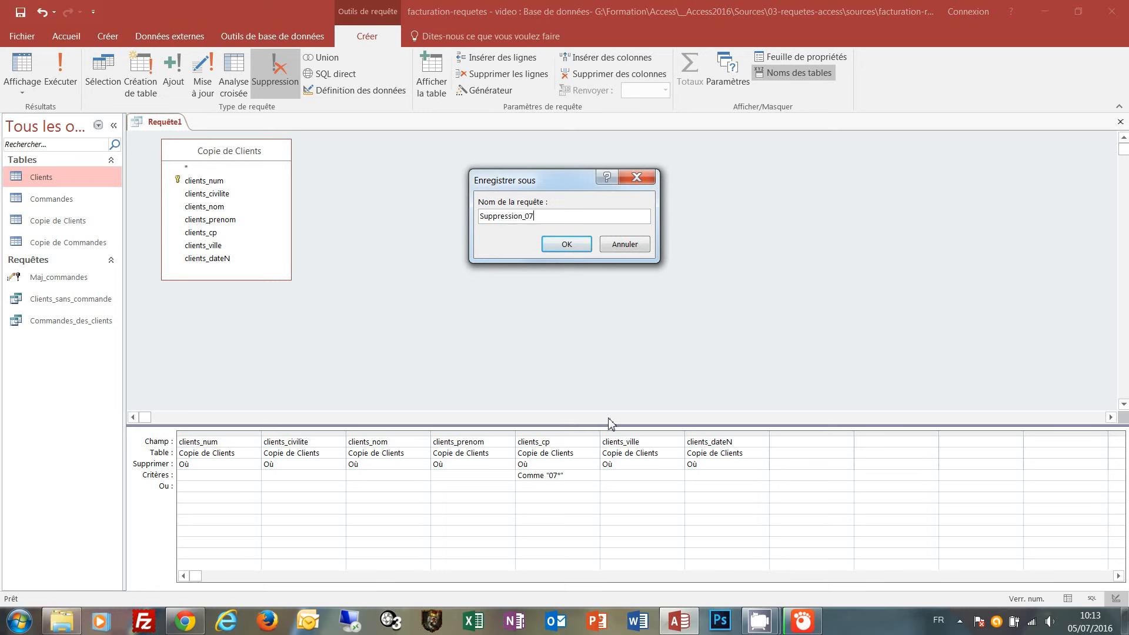
left_click(566, 244)
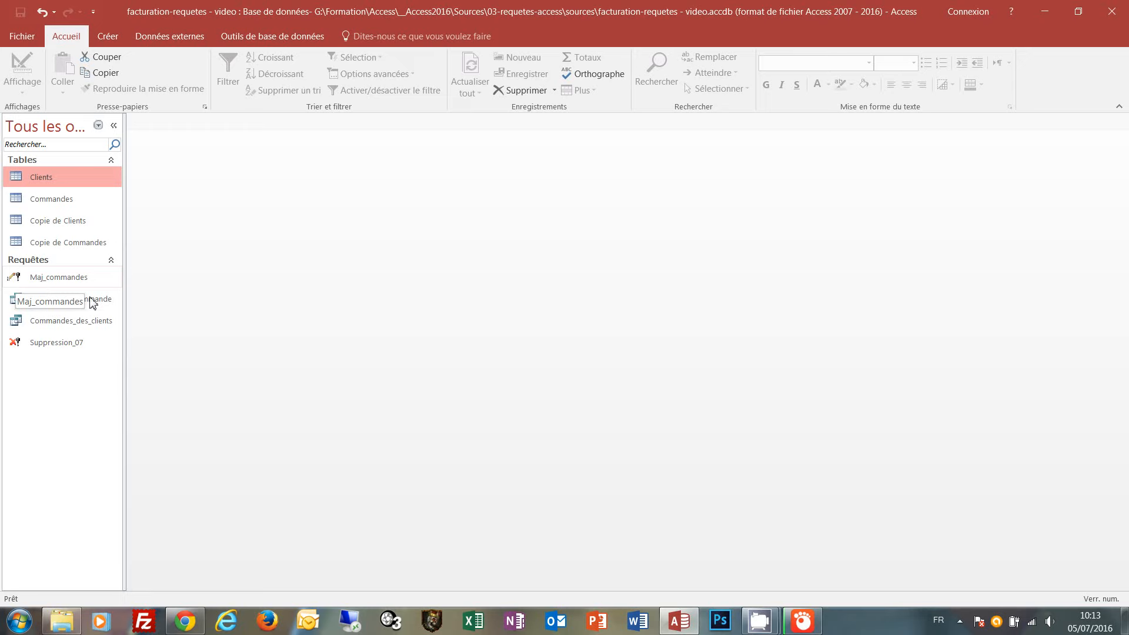
Step: Open the Clients and Copie de Clients tables and compare their records for postal codes starting with 07
double_click(30, 176)
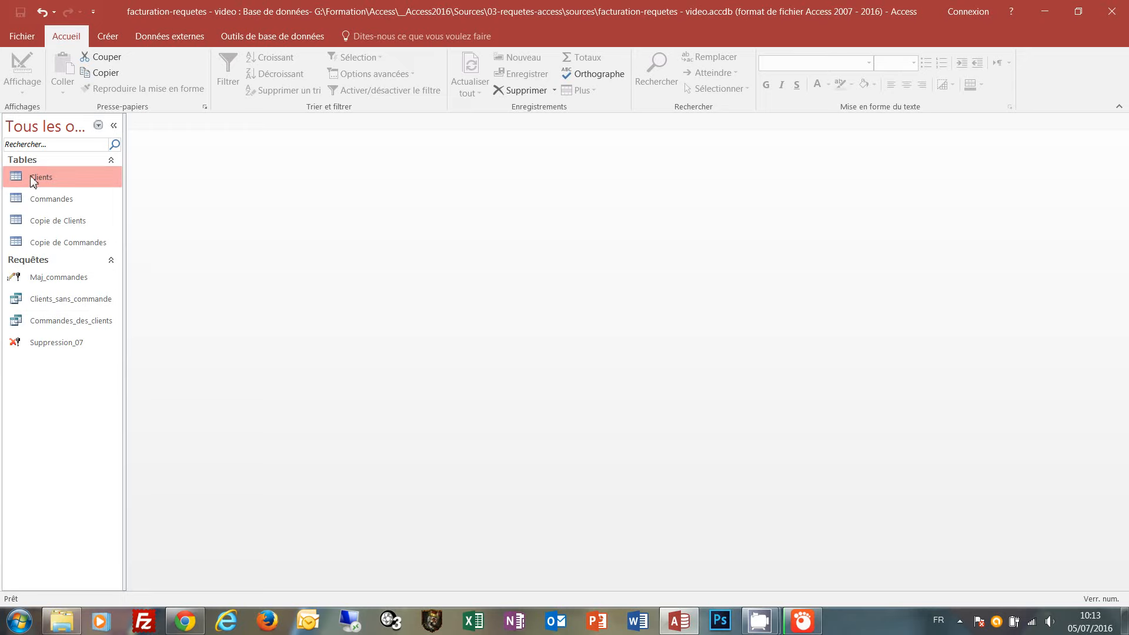
double_click(76, 223)
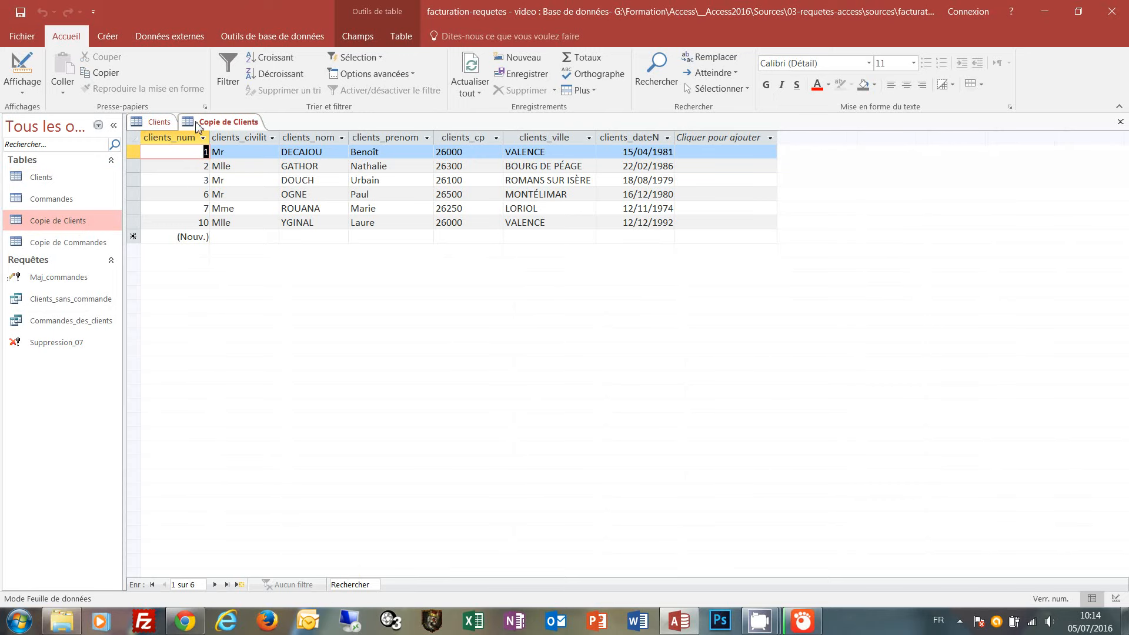
left_click(161, 121)
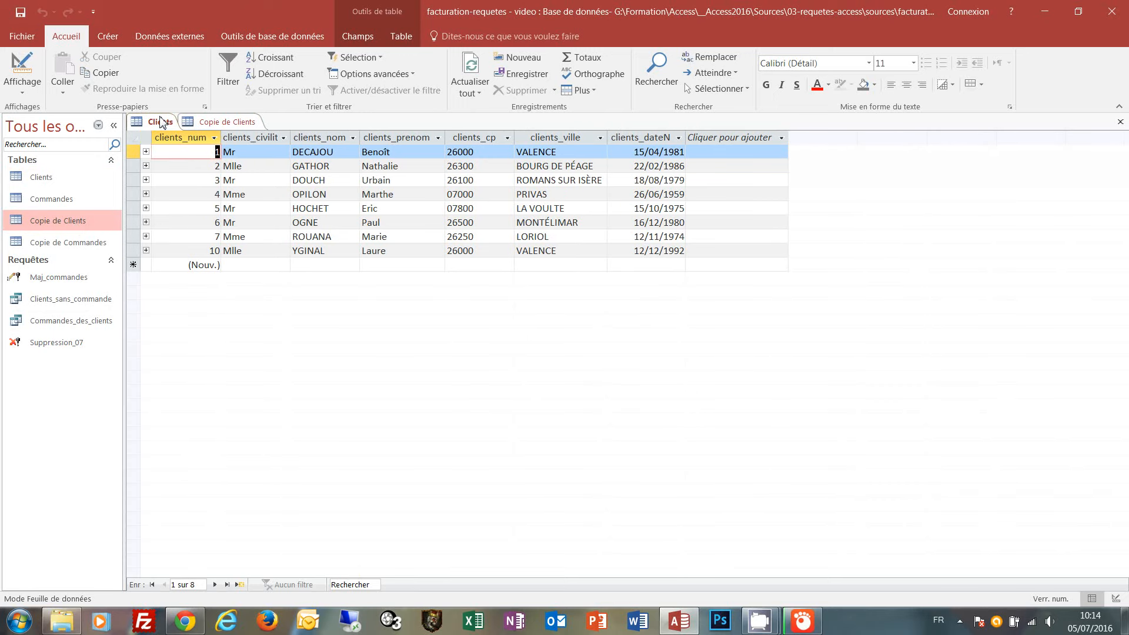
left_click(221, 123)
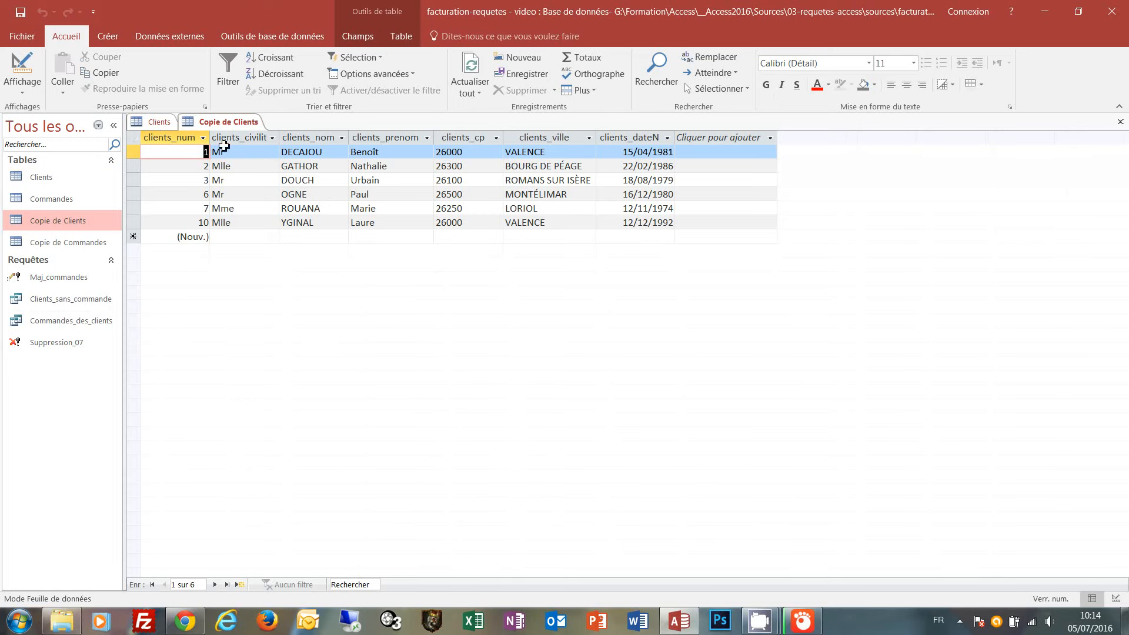
left_click(163, 124)
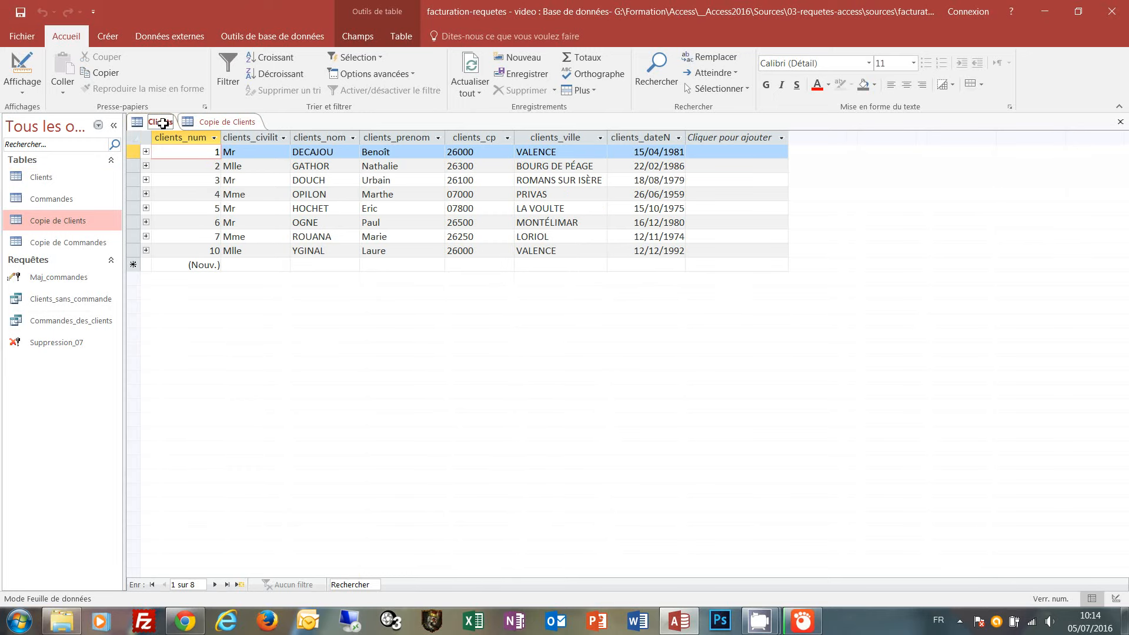
left_click(227, 122)
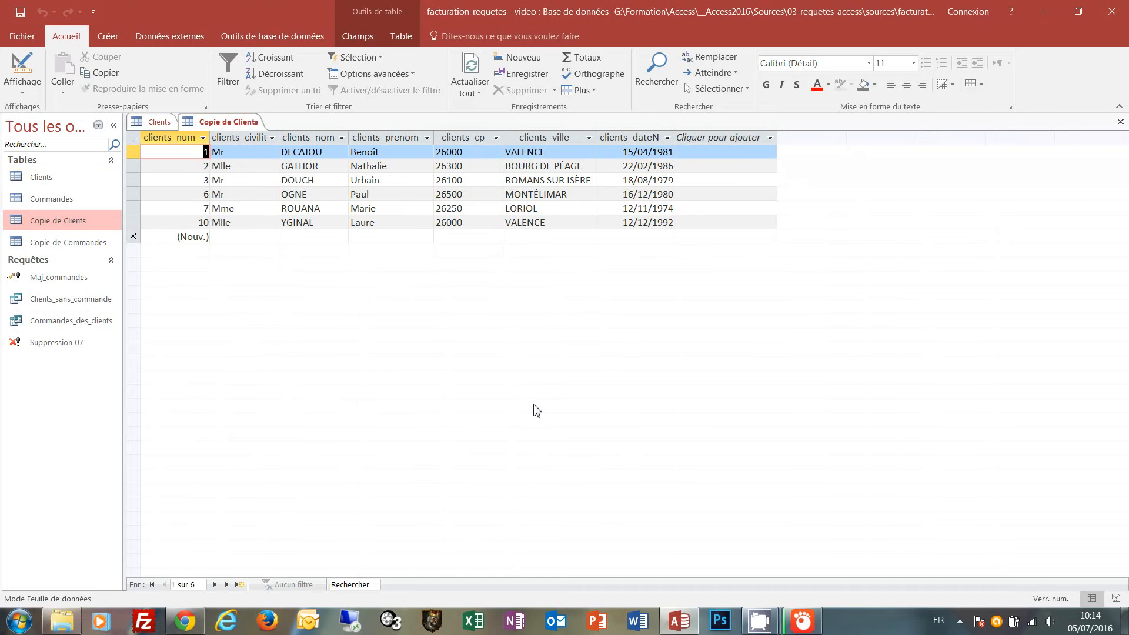